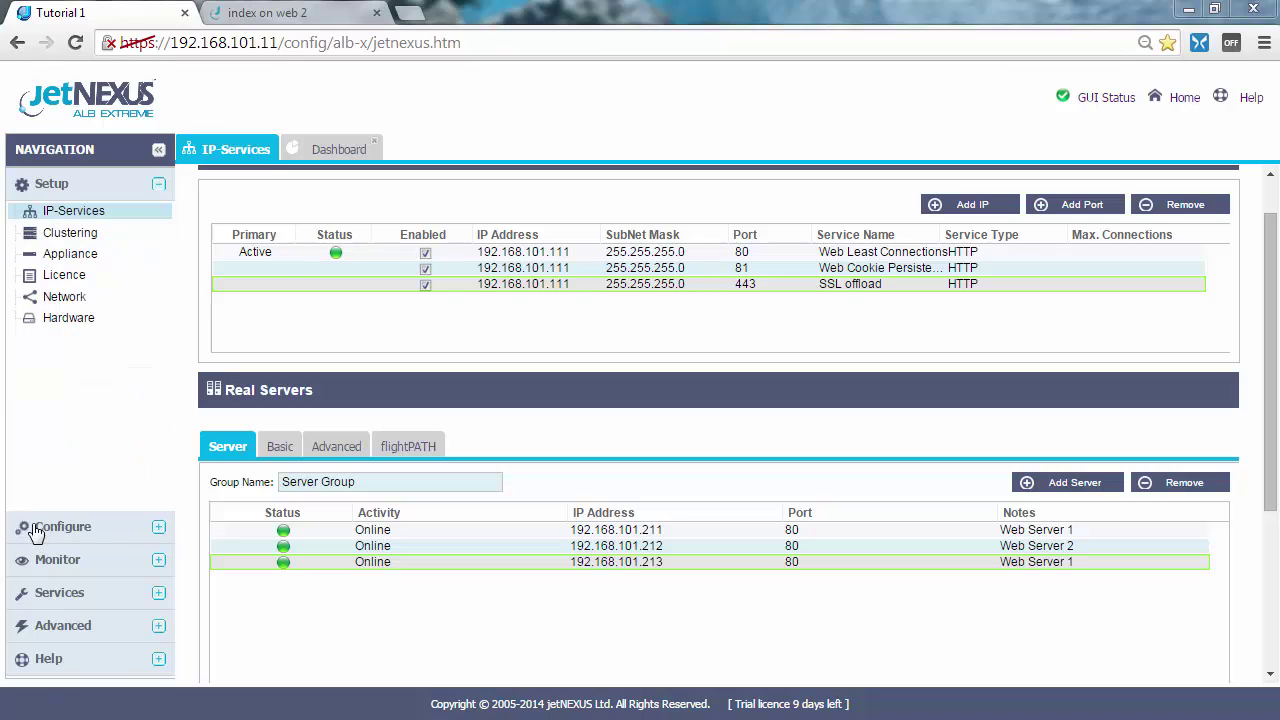
# Step: Start a new SSL certificate named Tuorial8TestCSR with jetnexus as the organization
pyautogui.click(157, 531)
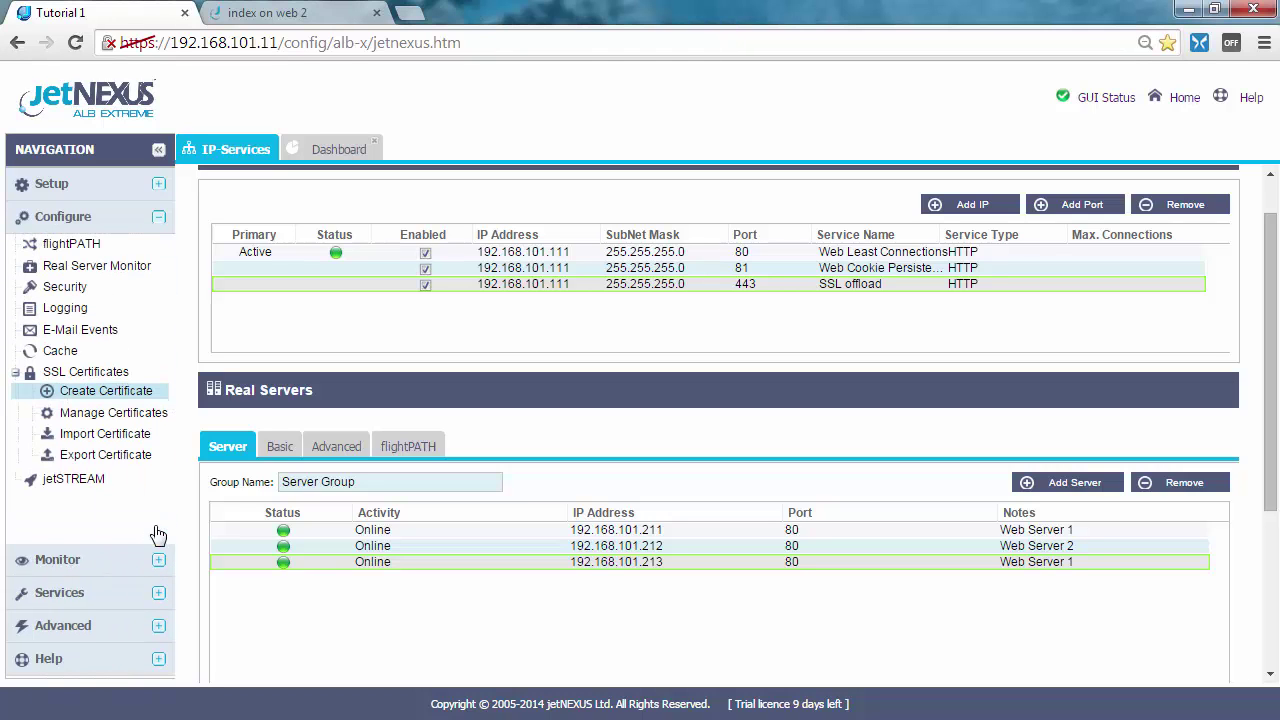
pyautogui.click(107, 391)
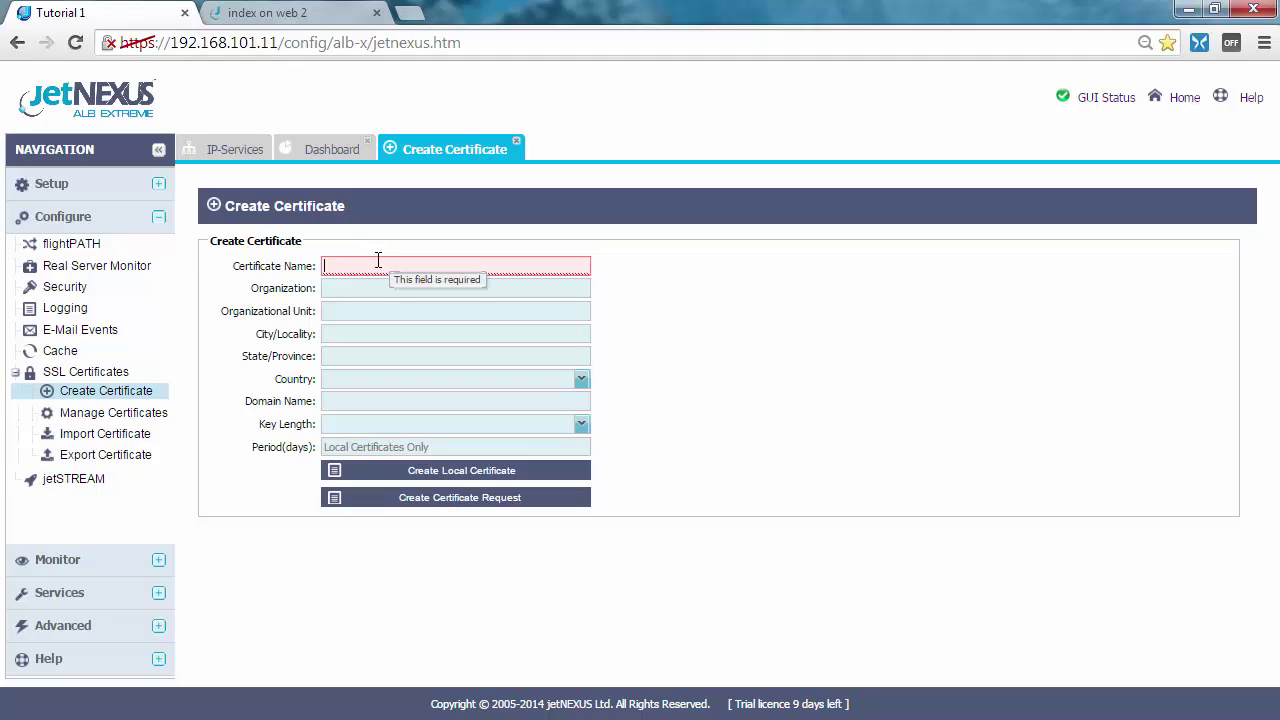
pyautogui.write('Tu')
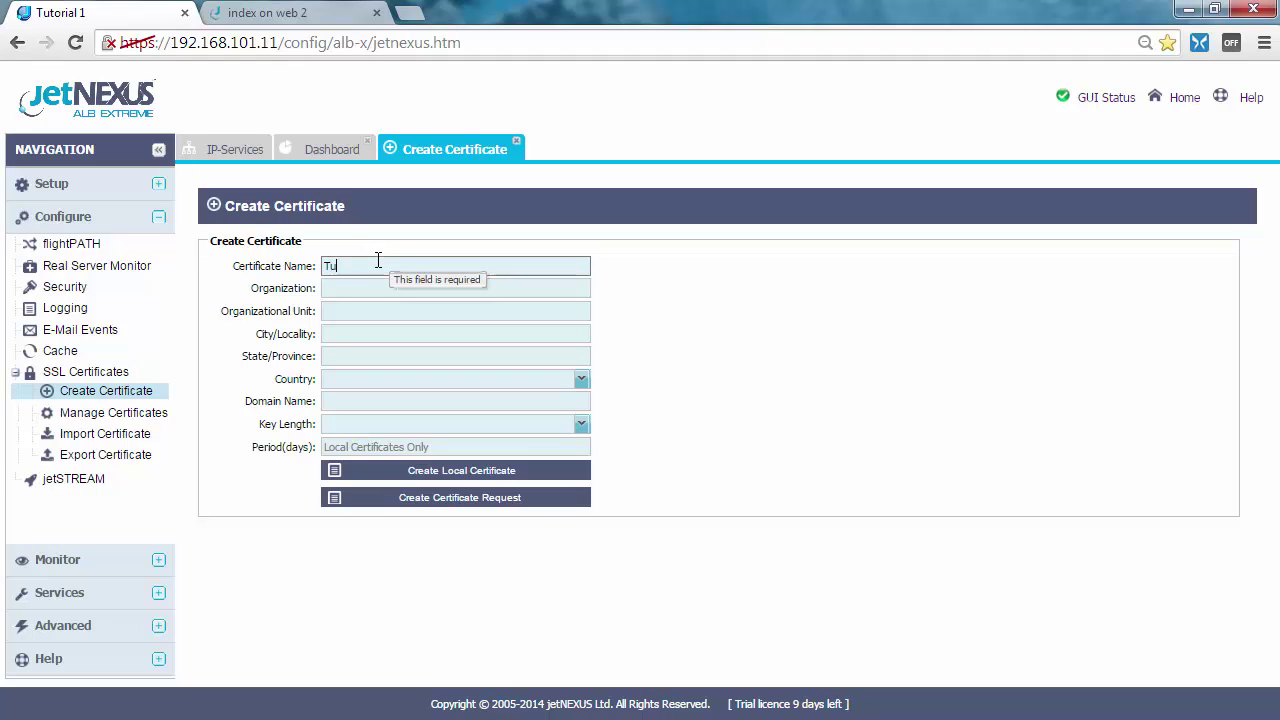
pyautogui.write('orial8TestC')
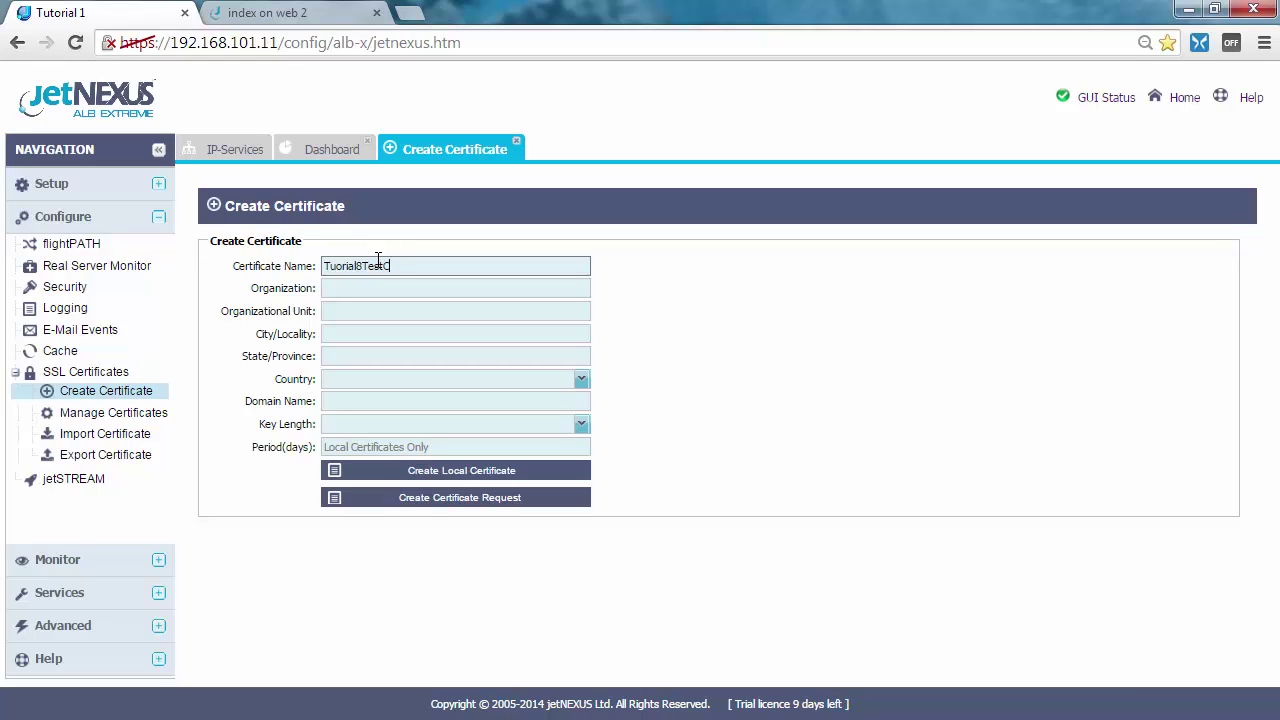
pyautogui.write('SR')
pyautogui.click(360, 290)
pyautogui.write('jetnexus')
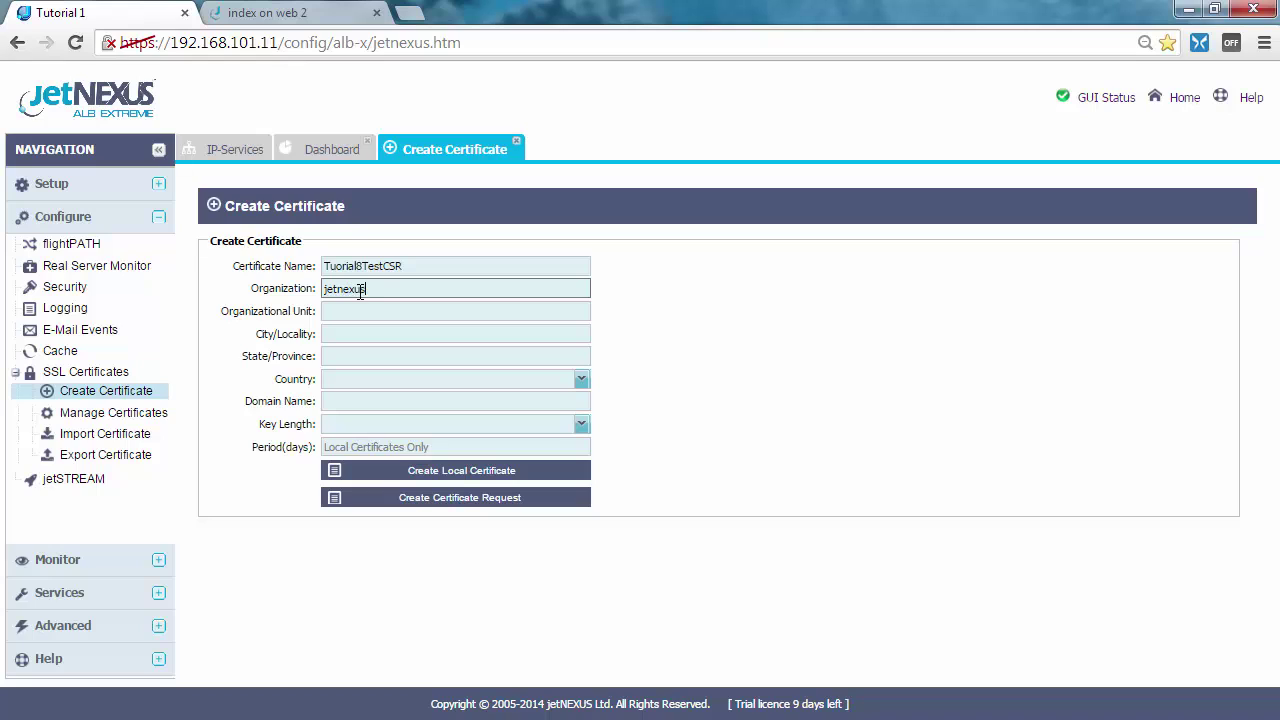
# Step: Set the certificate's organizational unit to product management
pyautogui.press('Tab')
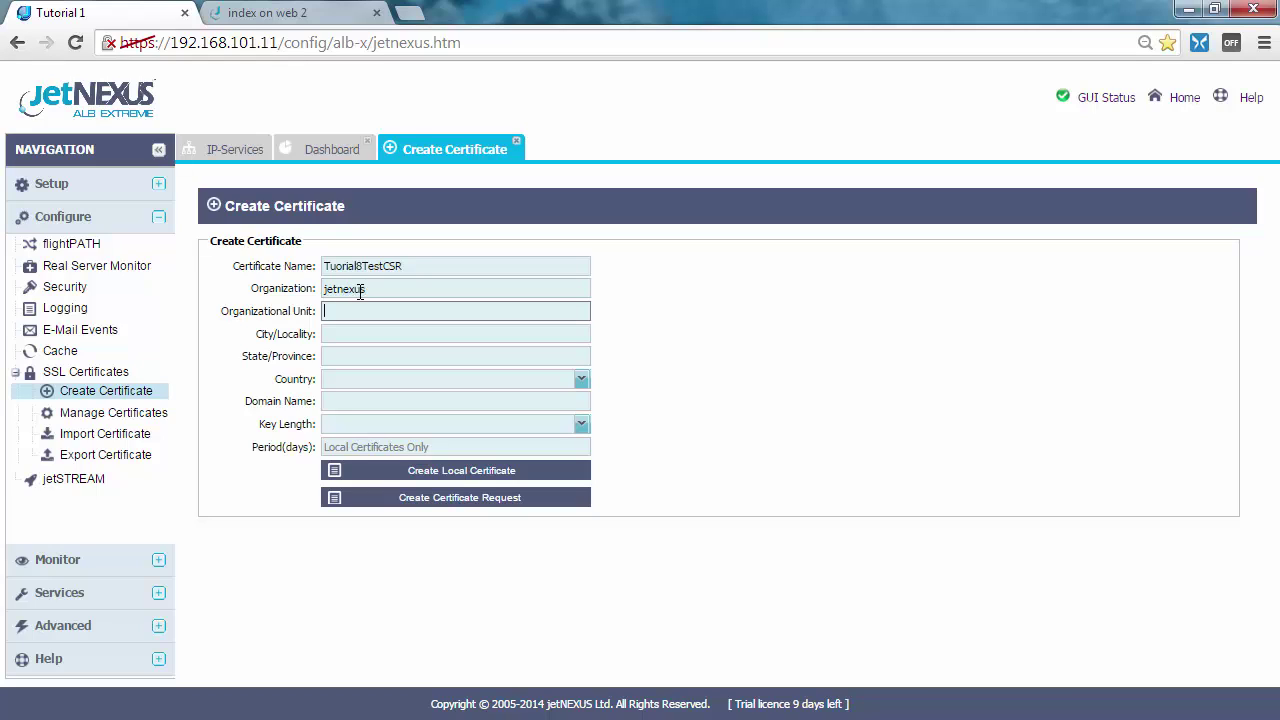
pyautogui.write('product')
pyautogui.write(' managemne')
pyautogui.write('ent')
pyautogui.press('Tab')
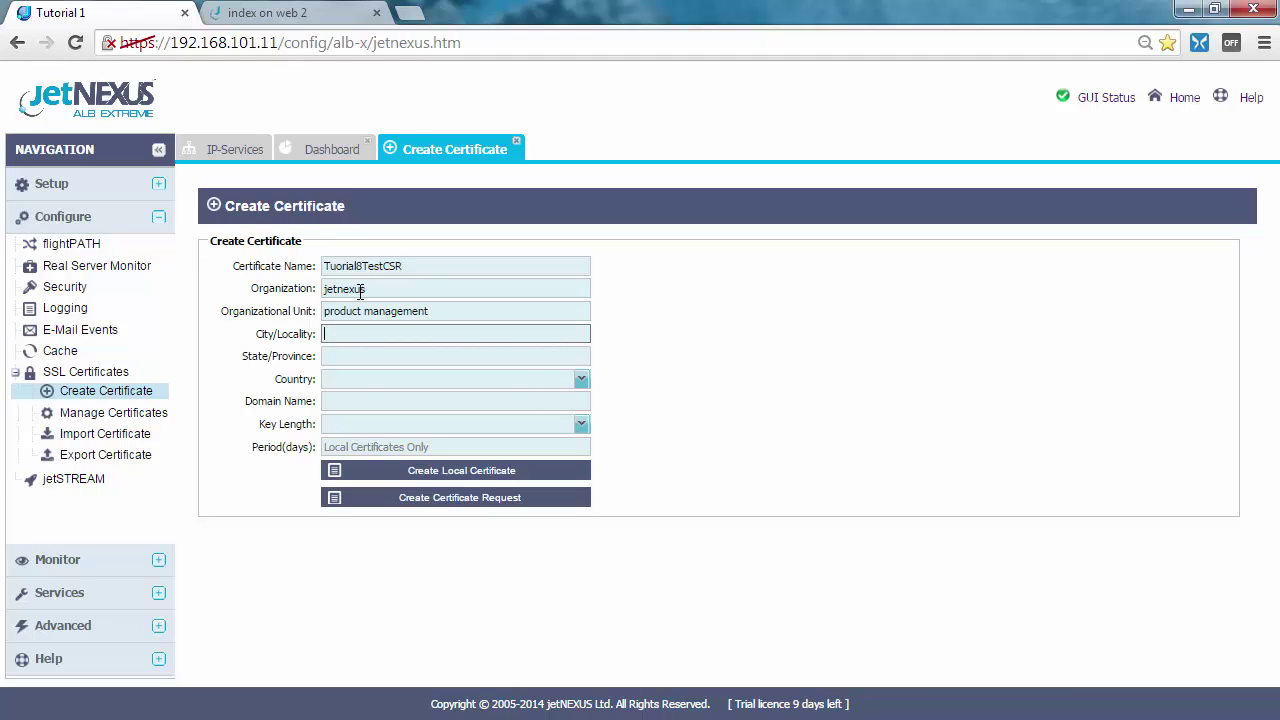
# Step: Enter Marlow as the certificate's city and Bucks as its state or province
pyautogui.write('Man')
pyautogui.press('Tab')
pyautogui.write('B')
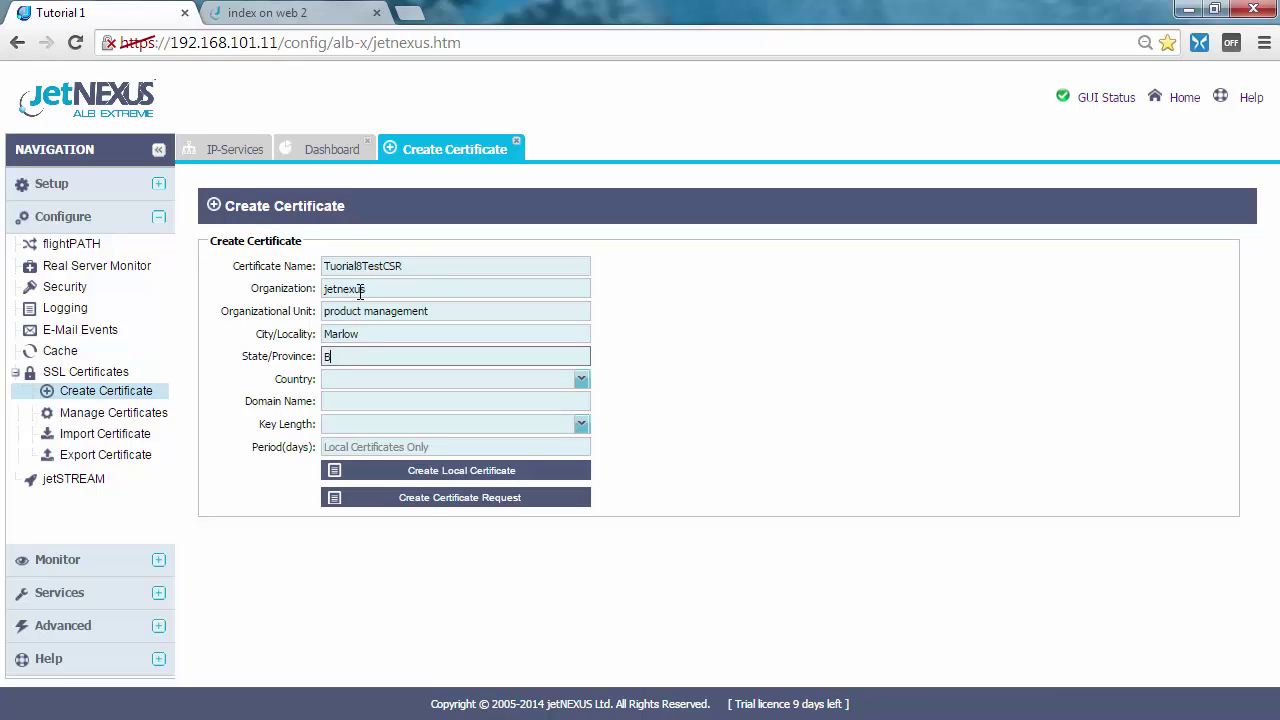
pyautogui.write('ucks')
pyautogui.press('Tab')
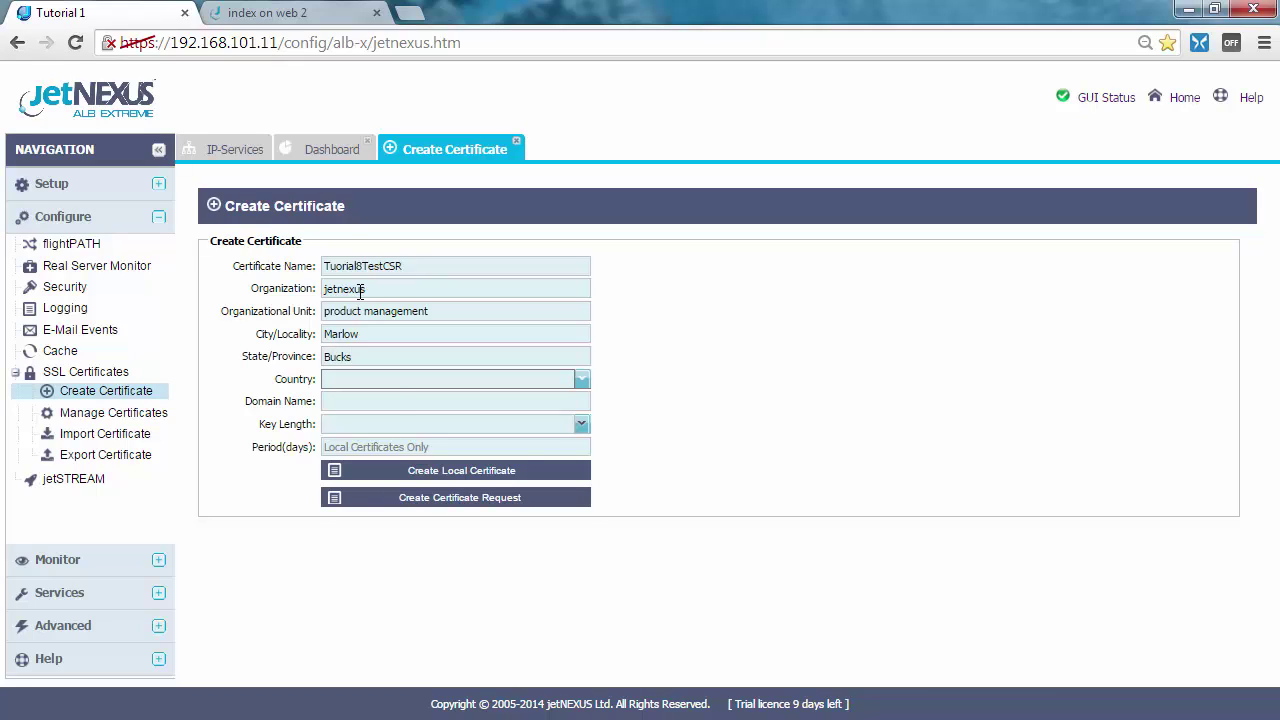
# Step: Set the certificate's country to GB Great Britain and its domain name to test.jetnexus.com
pyautogui.hotkey('alt', 'Down')
pyautogui.press('Return')
pyautogui.press('Tab')
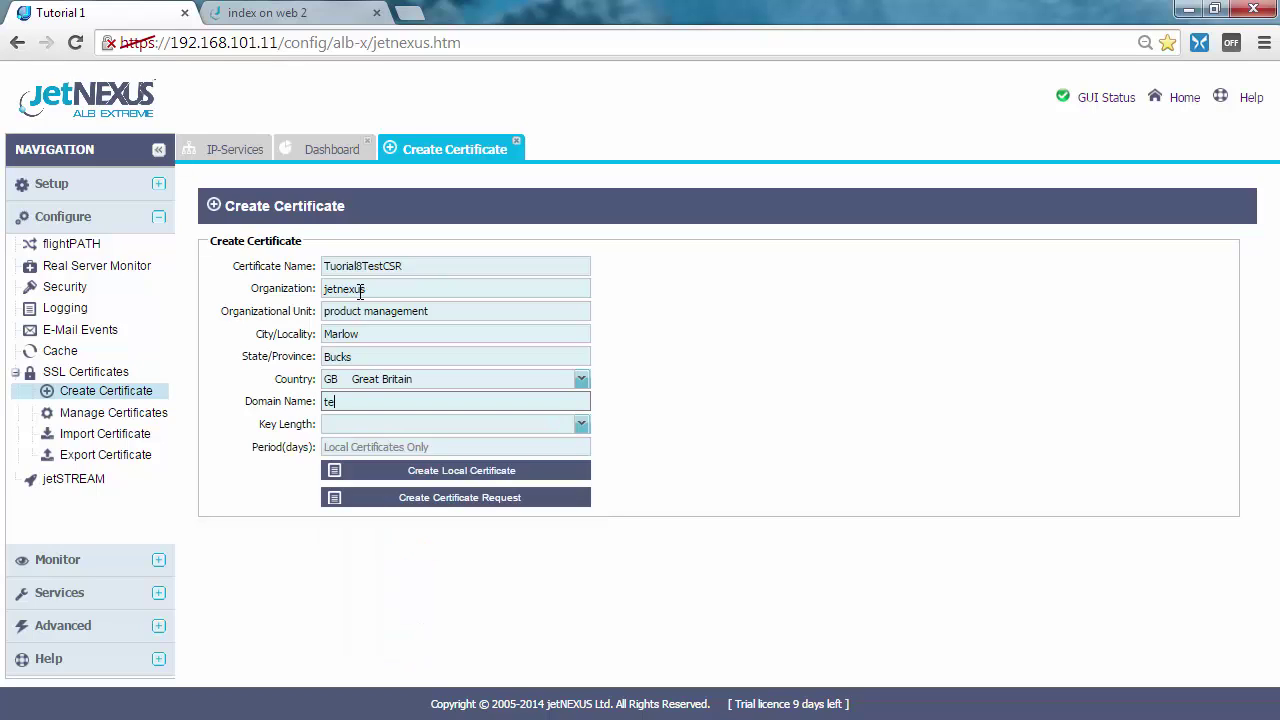
pyautogui.write('test.jetnexus.com')
pyautogui.press('Tab')
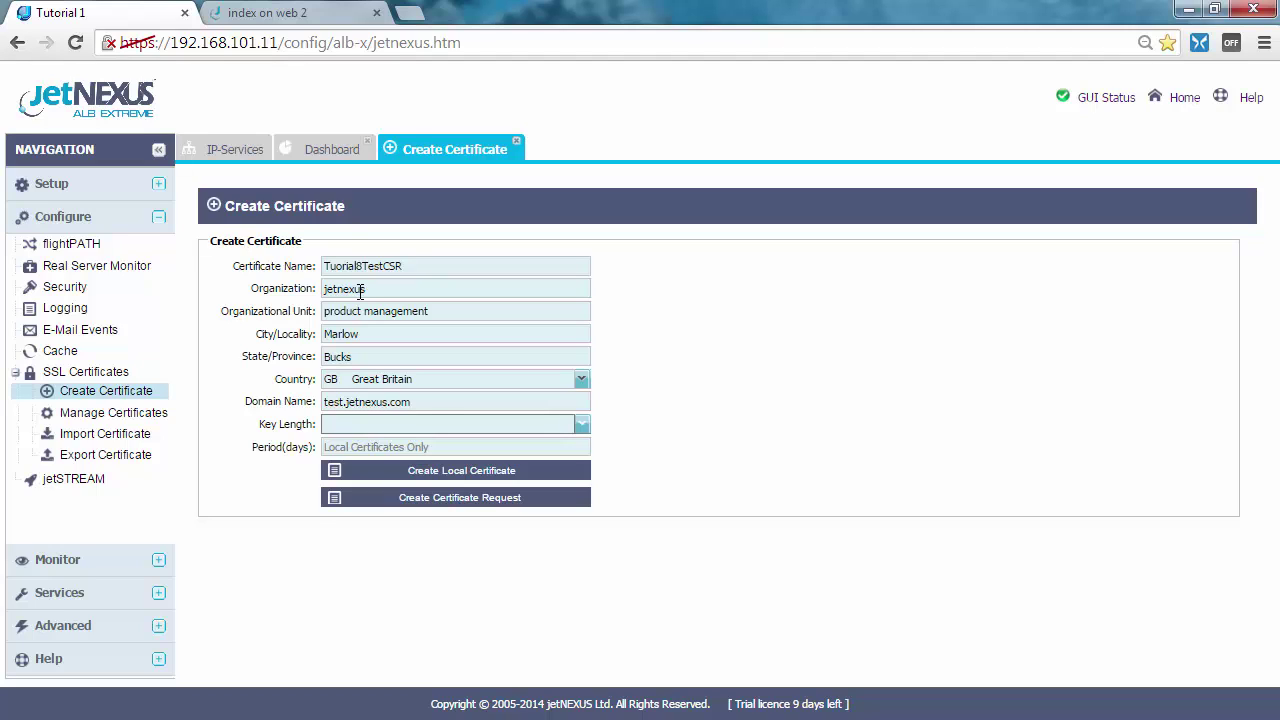
# Step: Choose a key length of 2048 and generate the certificate request
pyautogui.hotkey('alt', 'Down')
pyautogui.press('Down')
pyautogui.press('Down')
pyautogui.press('Up')
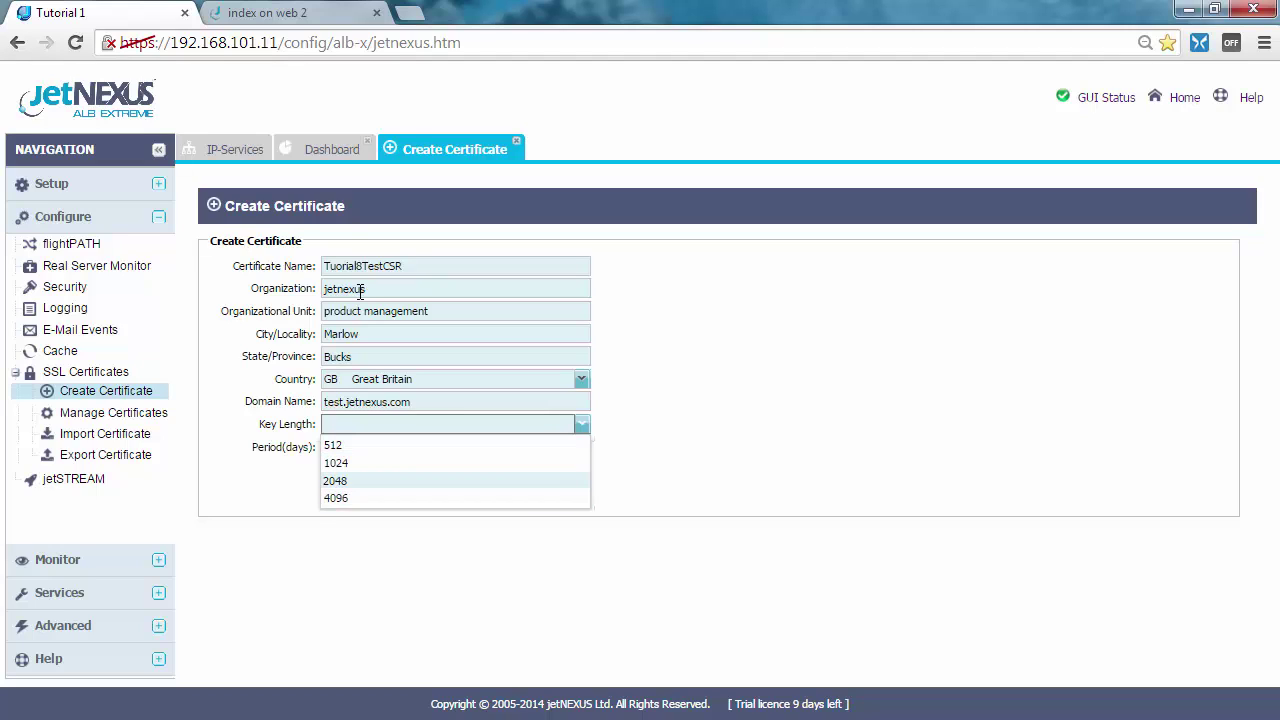
pyautogui.press('Return')
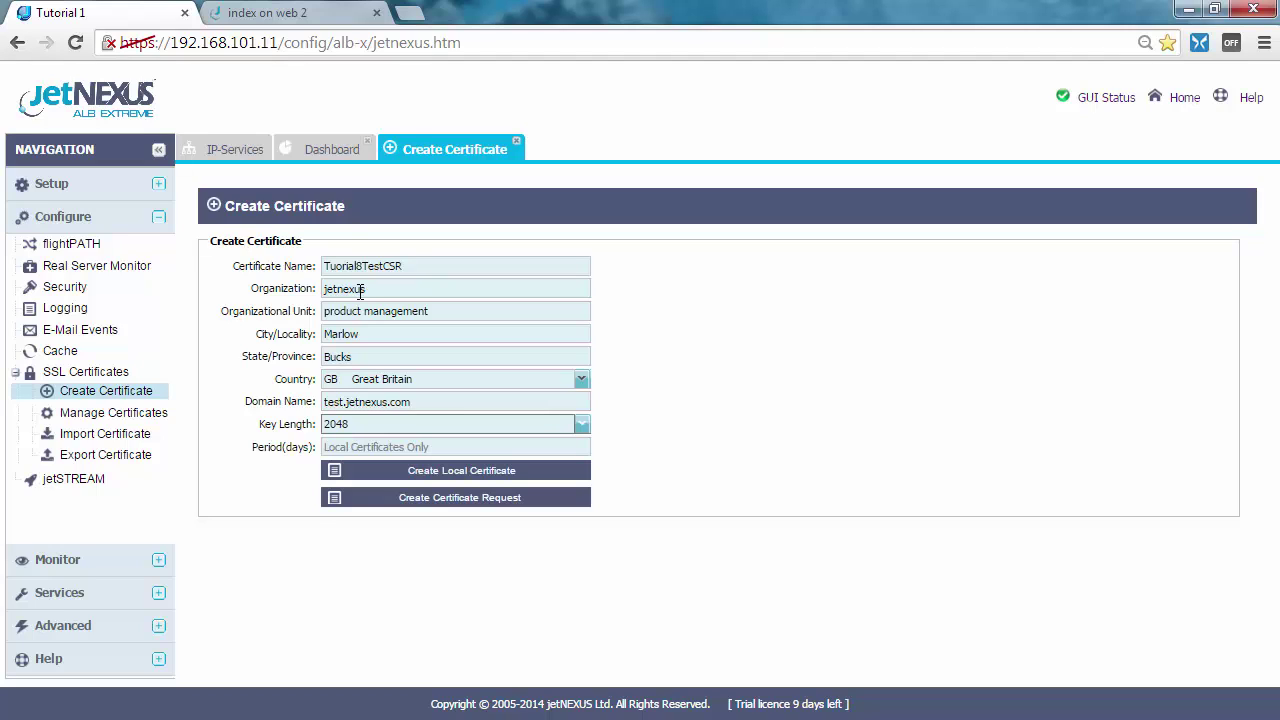
pyautogui.click(472, 498)
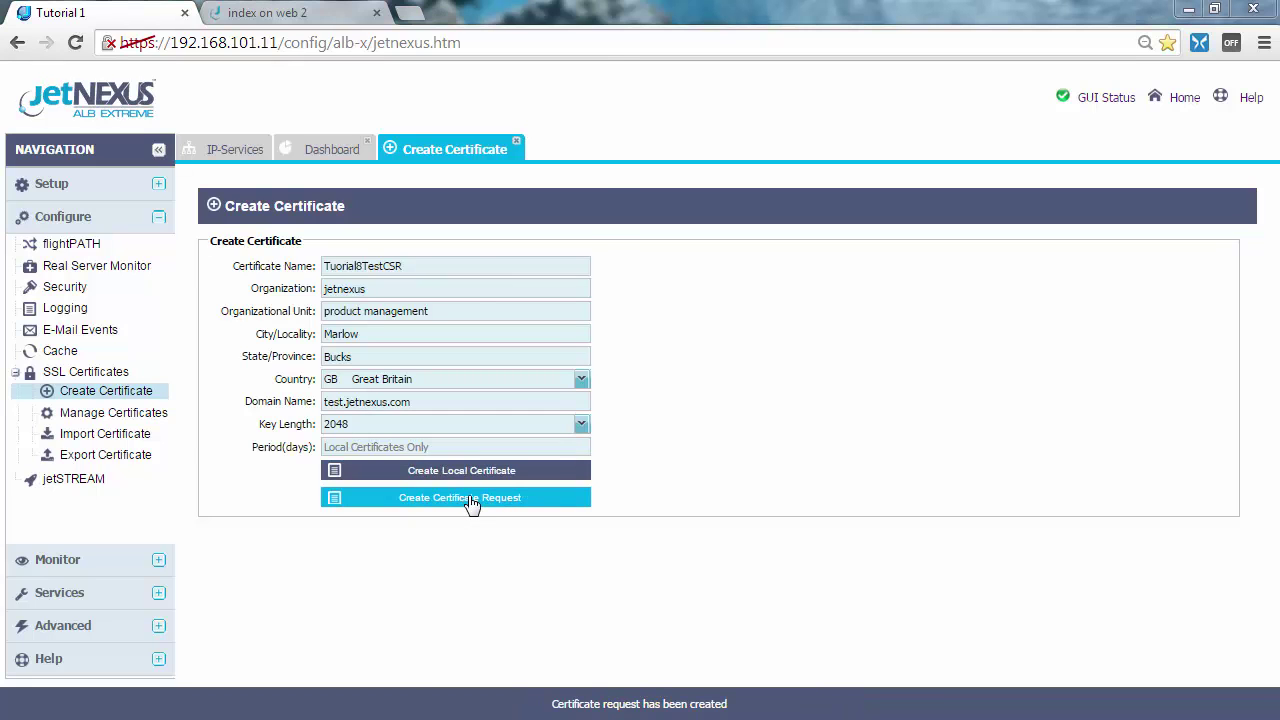
# Step: Copy the full certificate request text and close the request window
pyautogui.click(213, 176)
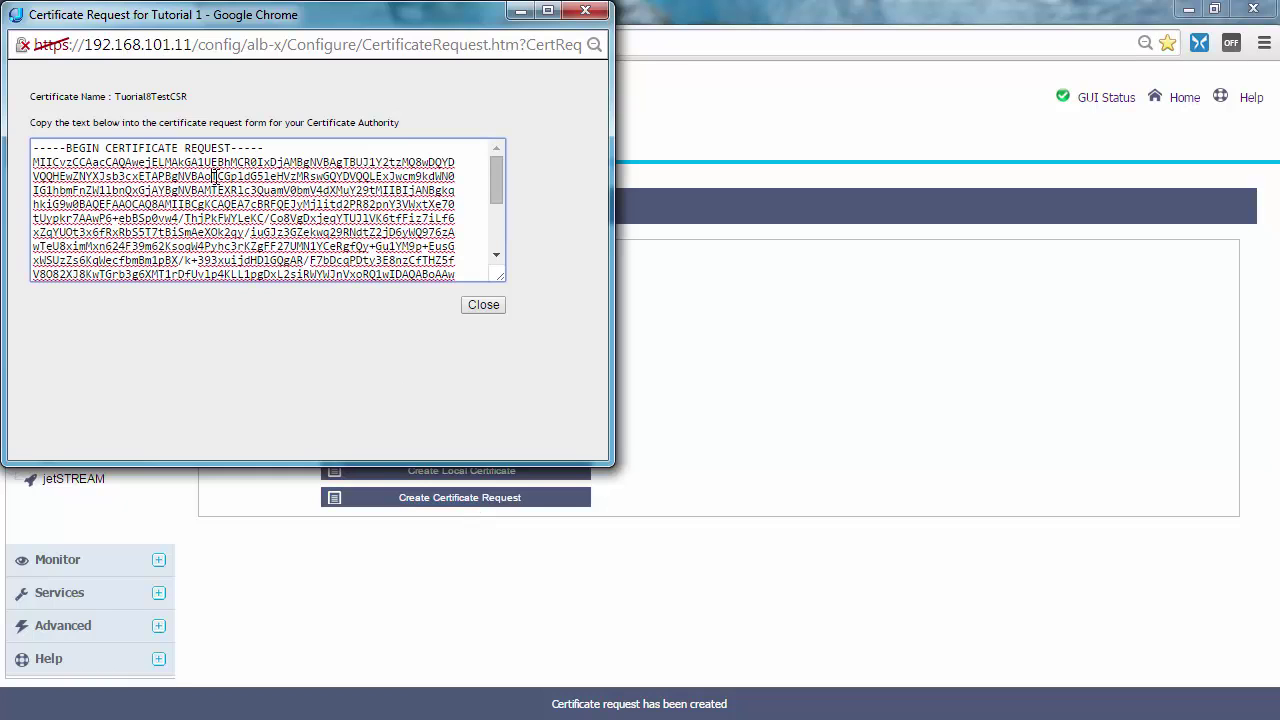
pyautogui.hotkey('ctrl', 'a')
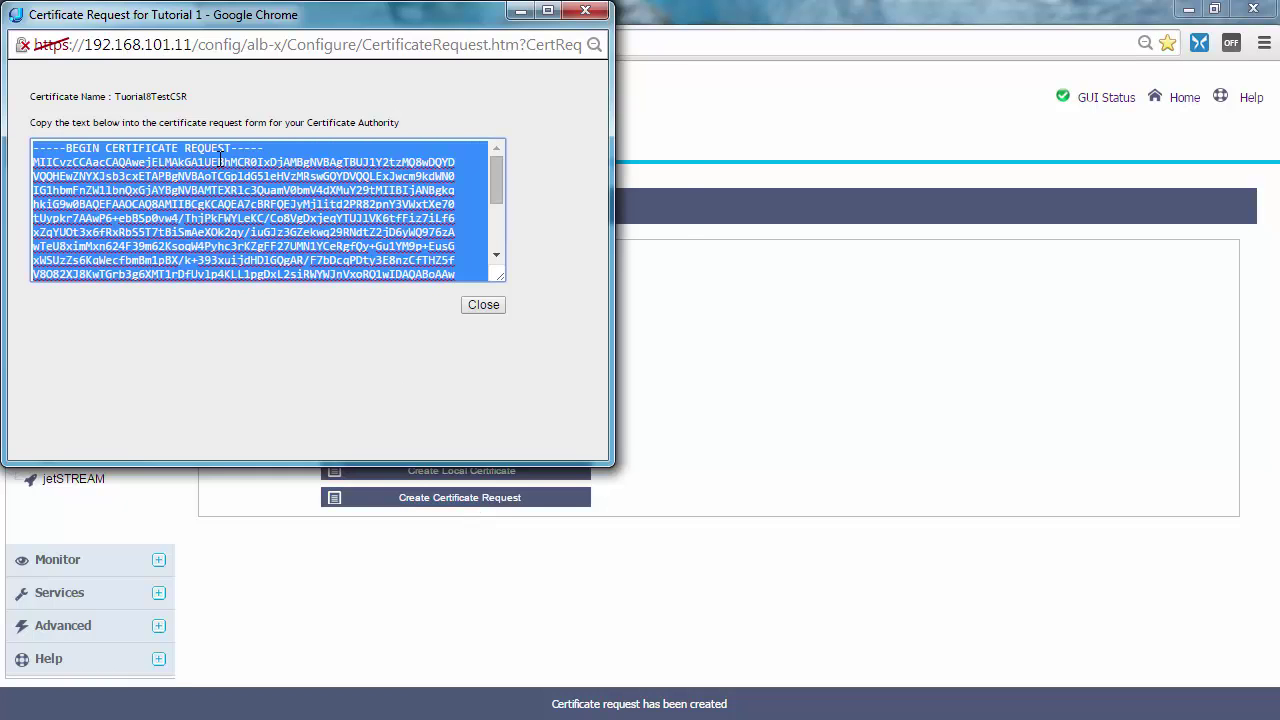
pyautogui.rightClick(220, 158)
pyautogui.click(266, 253)
pyautogui.click(495, 314)
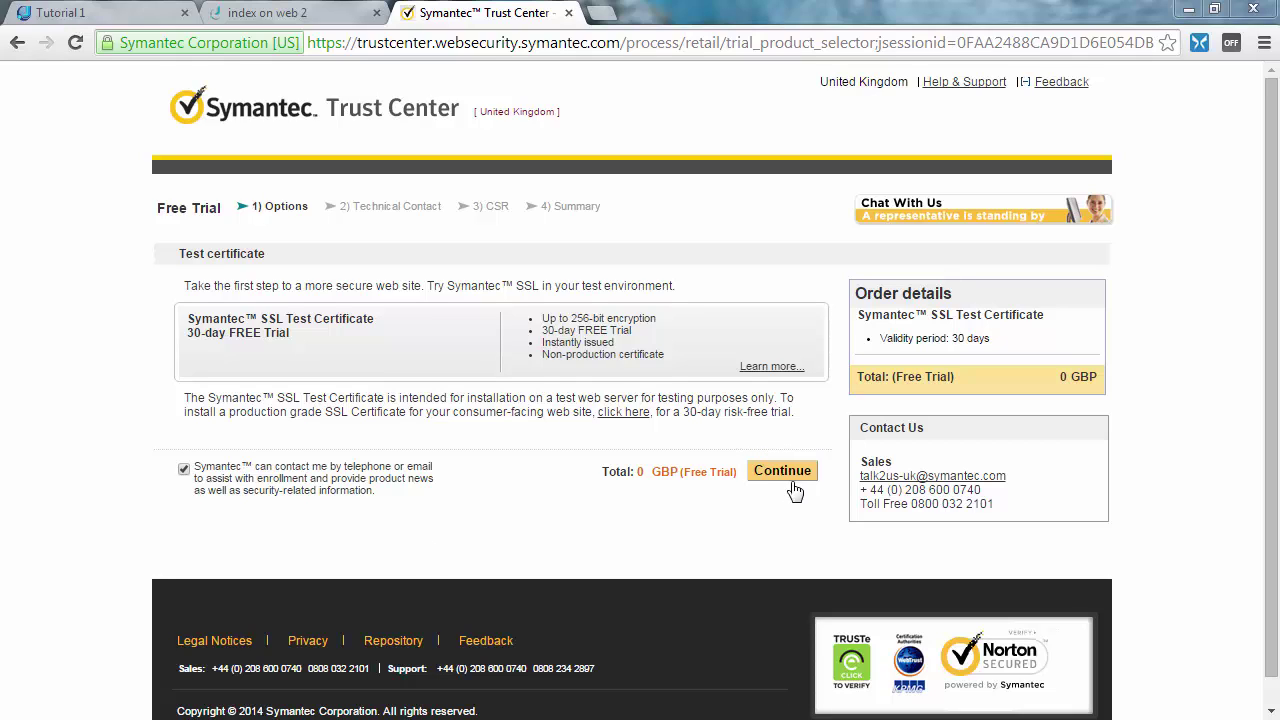
# Step: In Symantec Trust Center, continue the free trial order and set the CSR server platform to Server not listed, described as ALB-X
pyautogui.click(789, 478)
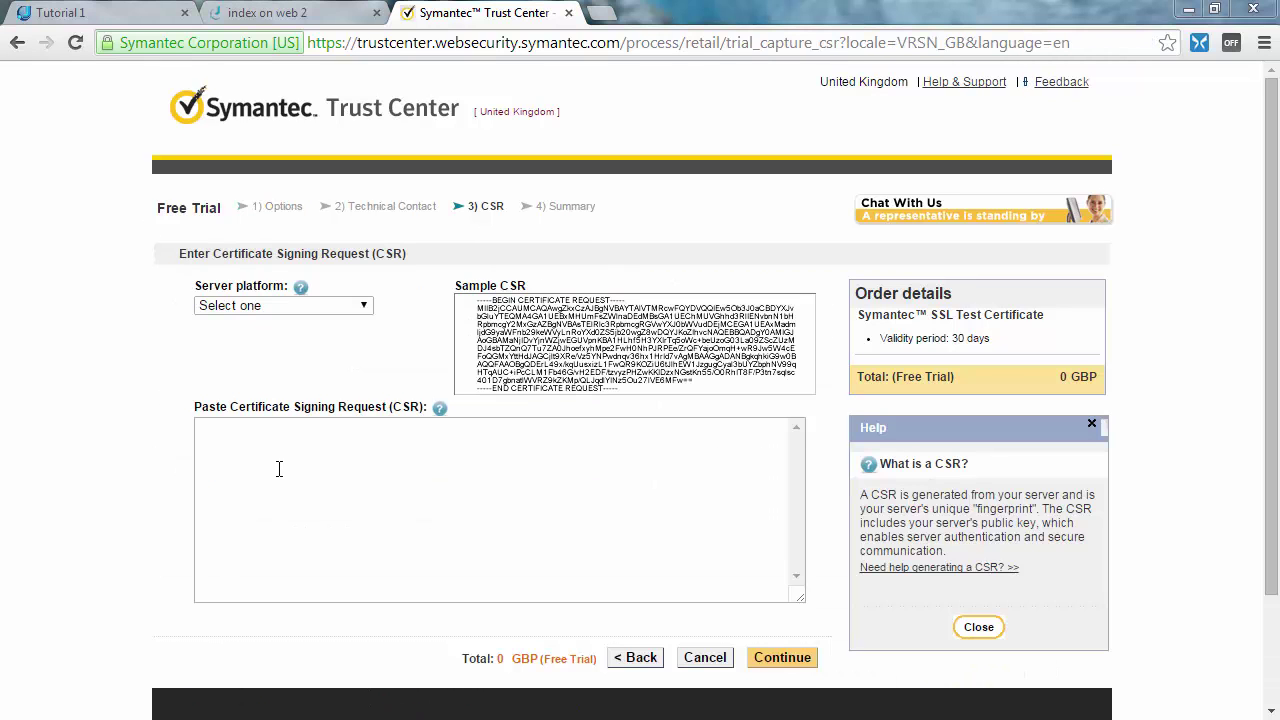
pyautogui.click(277, 468)
pyautogui.click(358, 304)
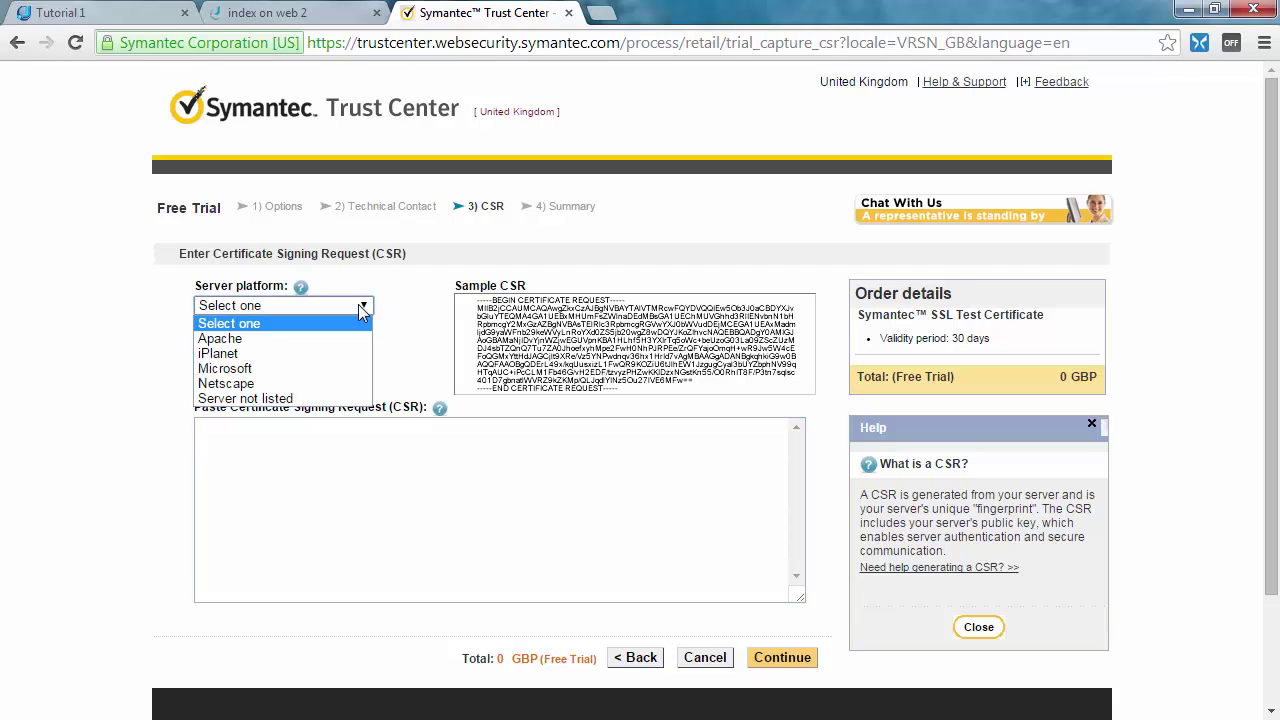
pyautogui.click(287, 399)
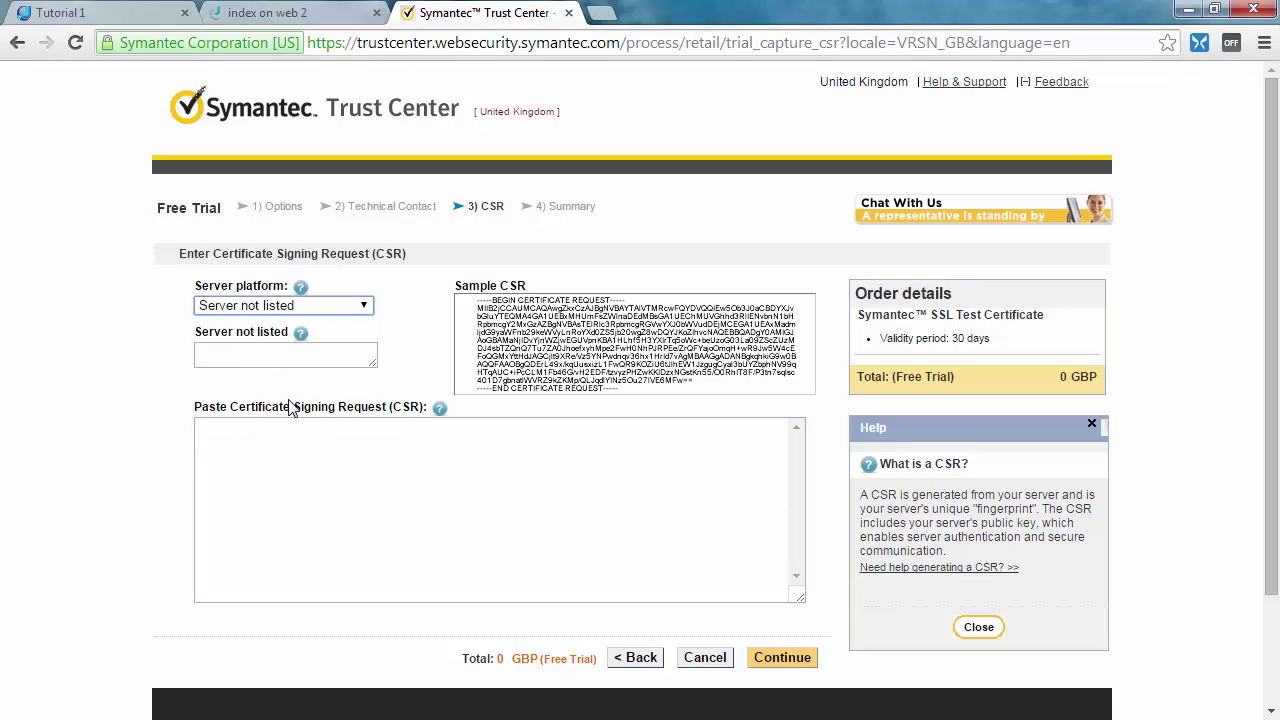
pyautogui.click(276, 353)
pyautogui.write('ALB-X')
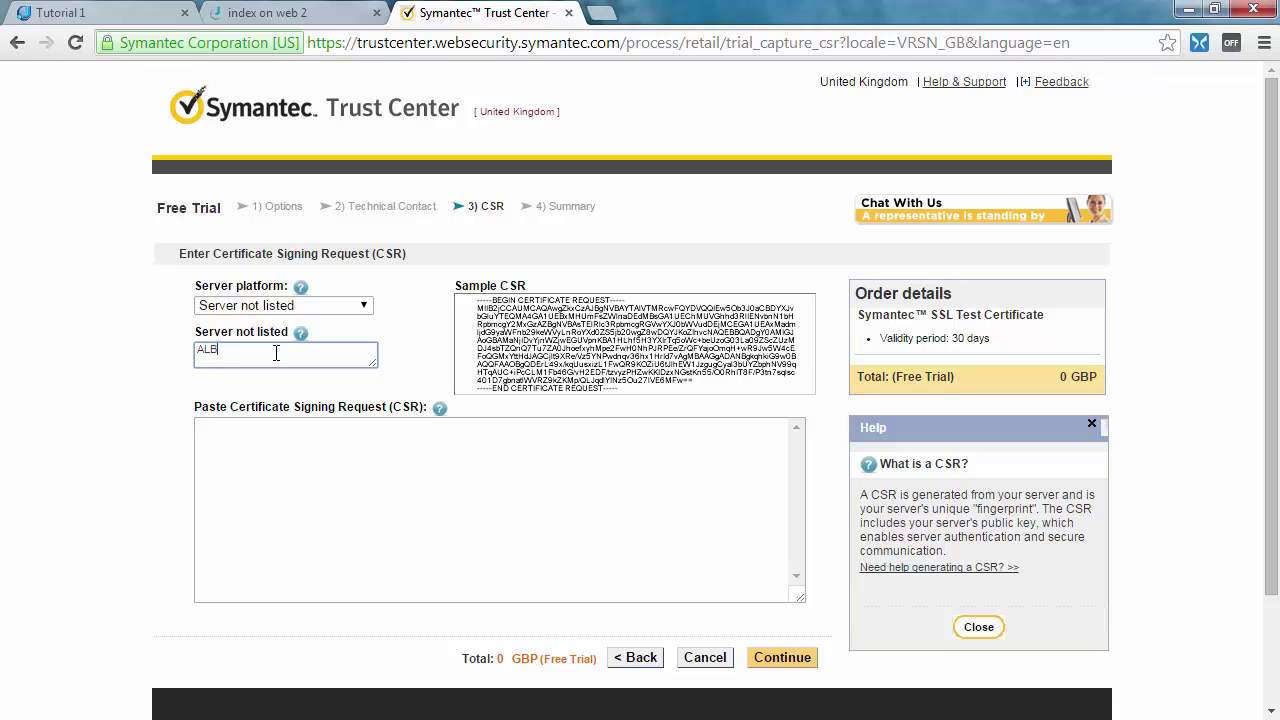
# Step: Paste the copied certificate signing request into the Symantec order and submit it
pyautogui.click(297, 438)
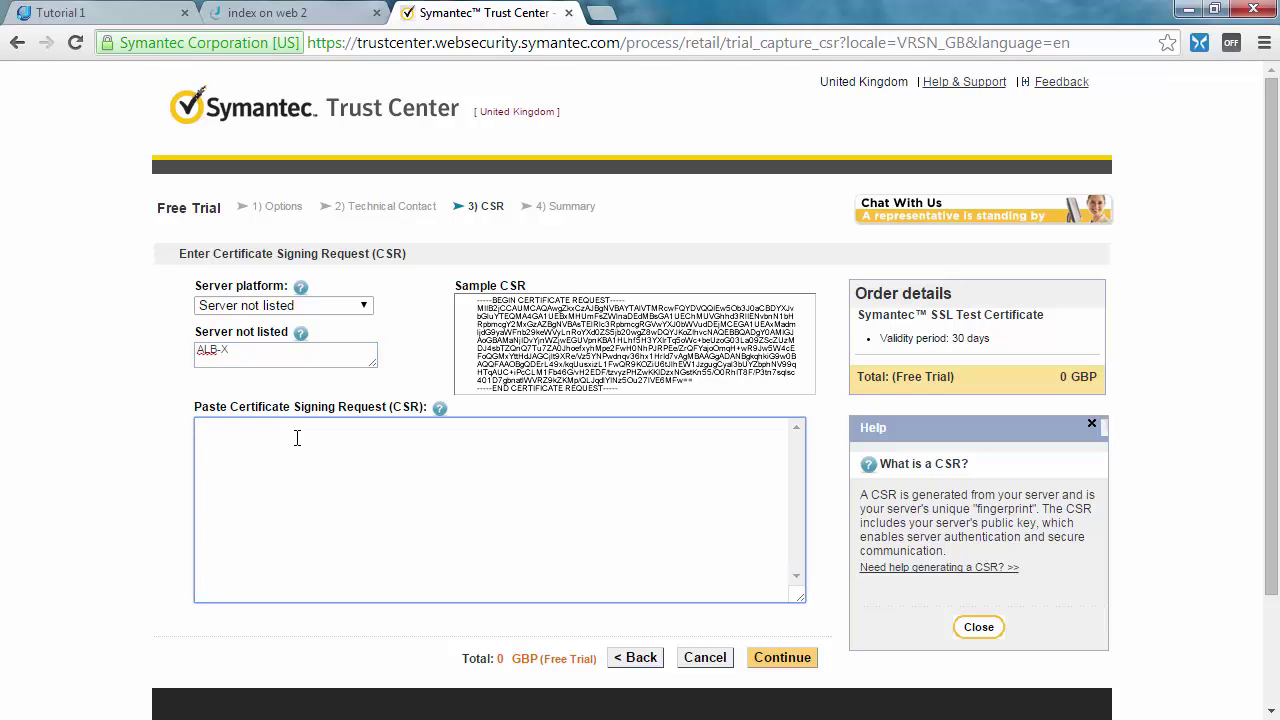
pyautogui.hotkey('ctrl', 'v')
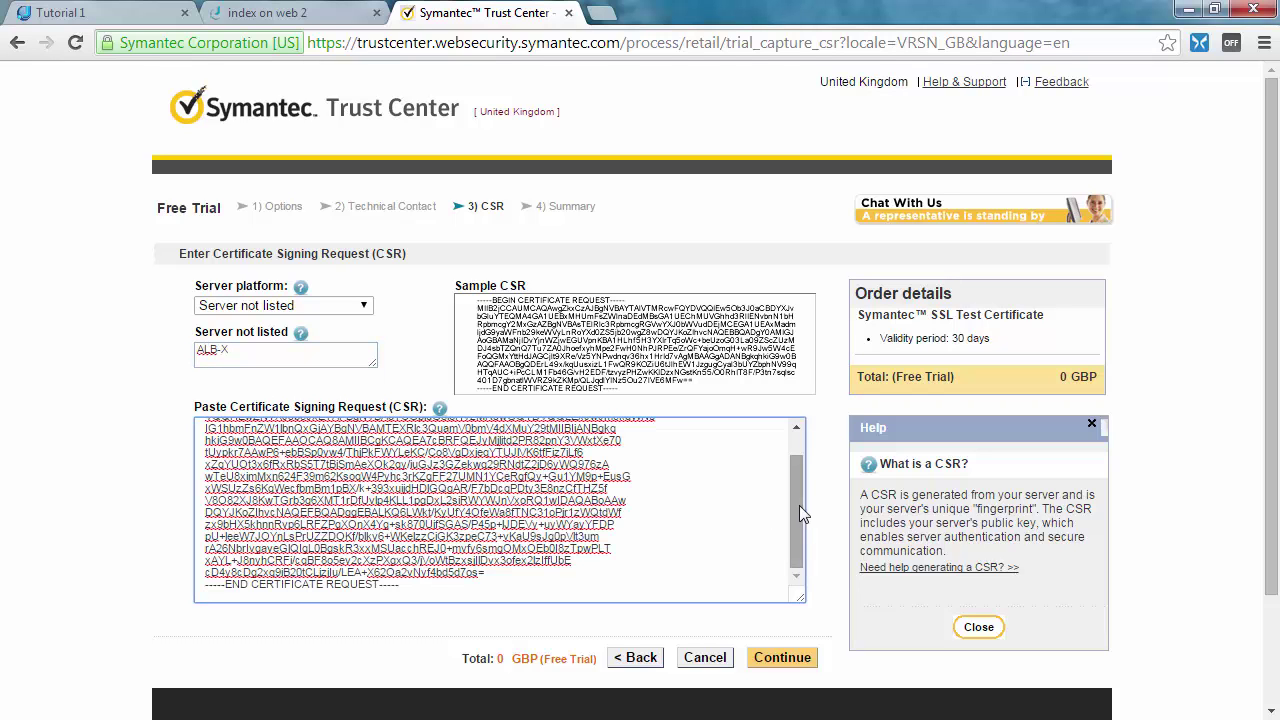
pyautogui.scroll(1, 799, 505)
pyautogui.click(788, 660)
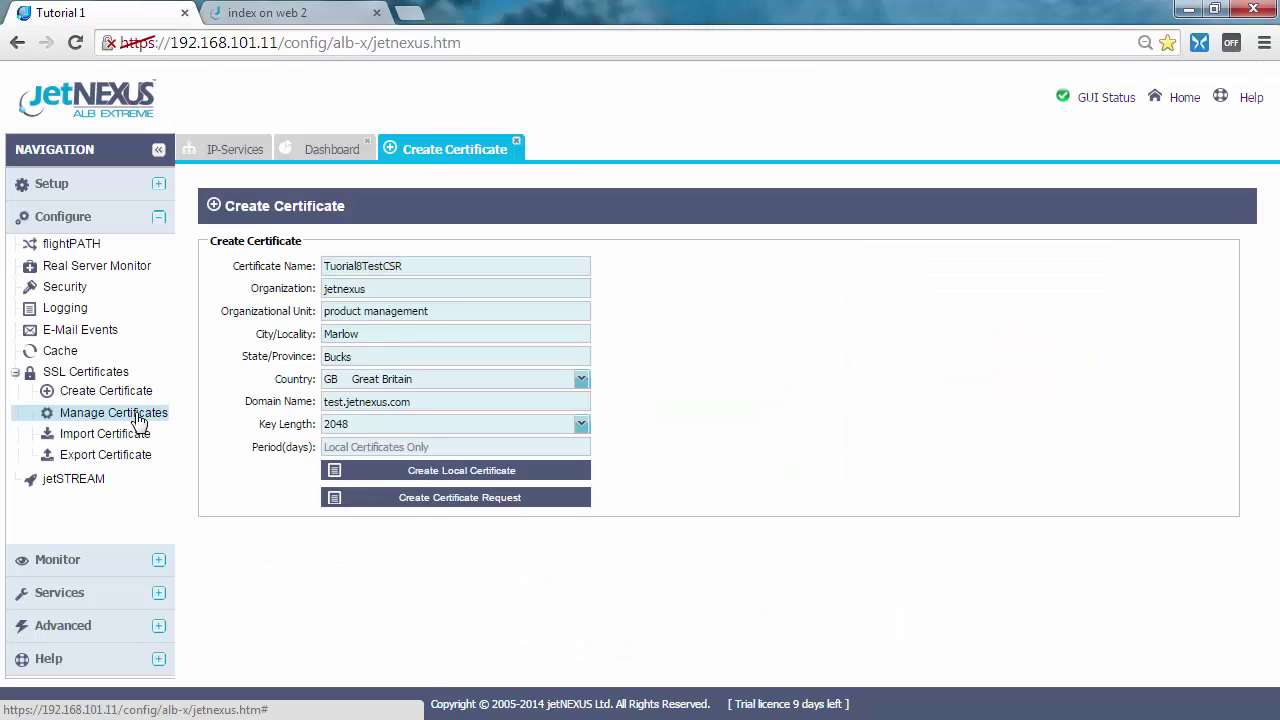
# Step: Back in the jetNEXUS interface, select the pending Tuorial8TestCSR certificate for management
pyautogui.click(131, 418)
pyautogui.click(709, 270)
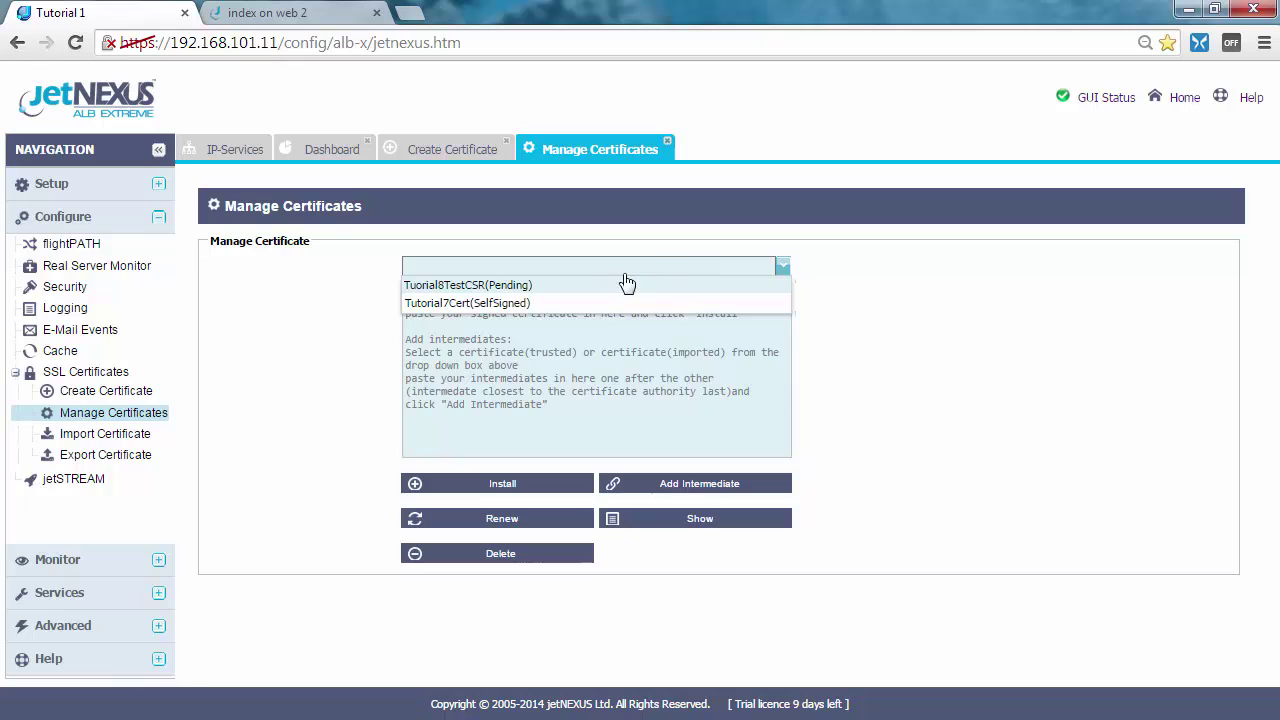
pyautogui.click(507, 286)
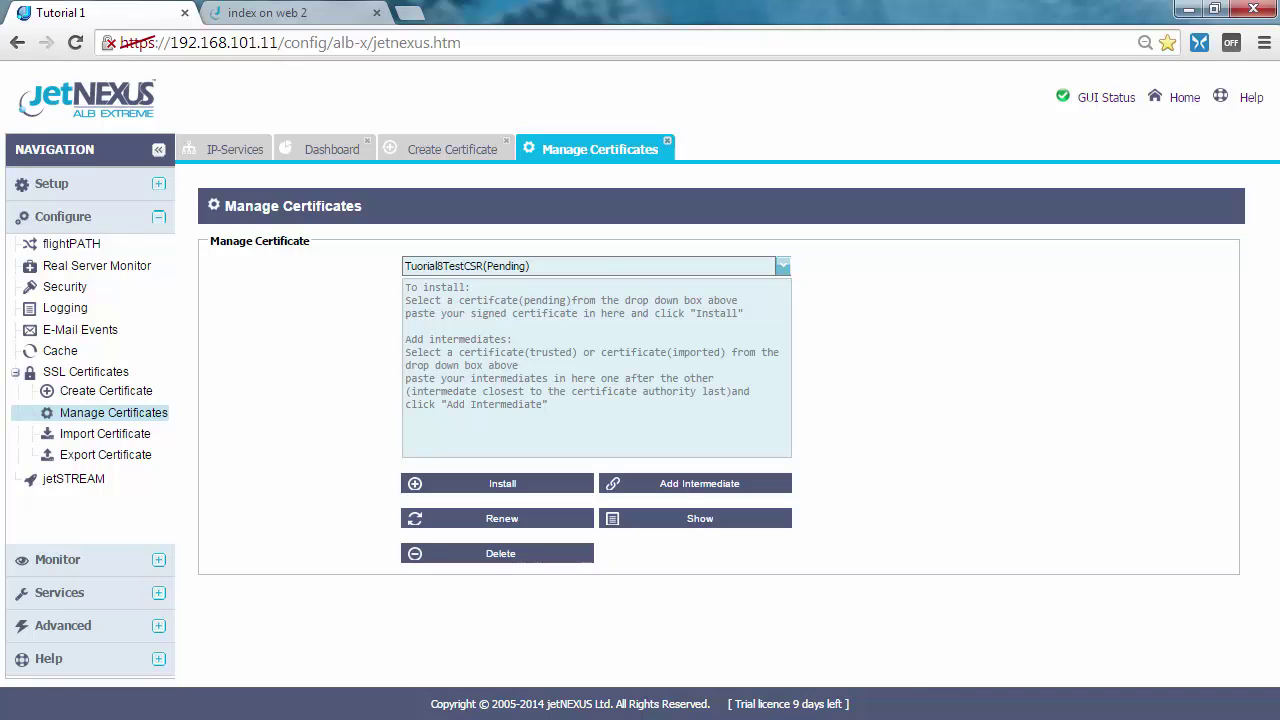
# Step: Open SIGNED CSR.txt from the tutorial folder, copy the entire signed certificate, and minimize both the text file and folder windows
pyautogui.rightClick(610, 288)
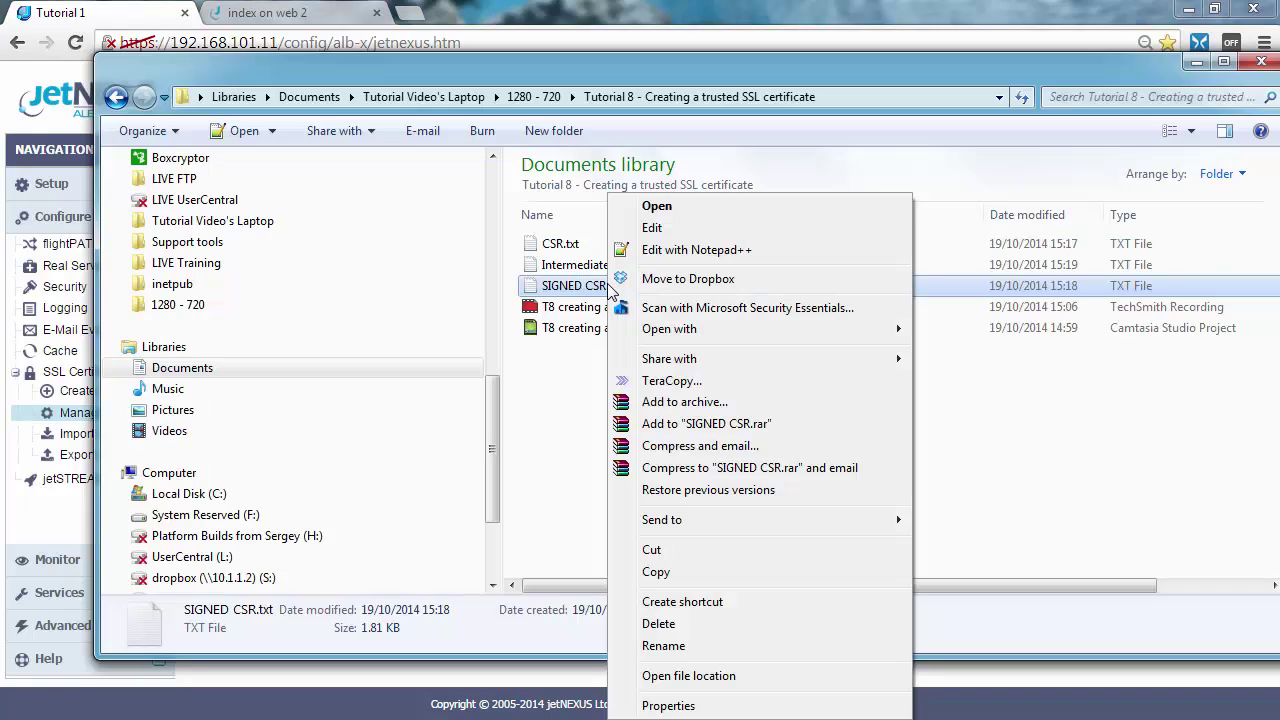
pyautogui.click(664, 228)
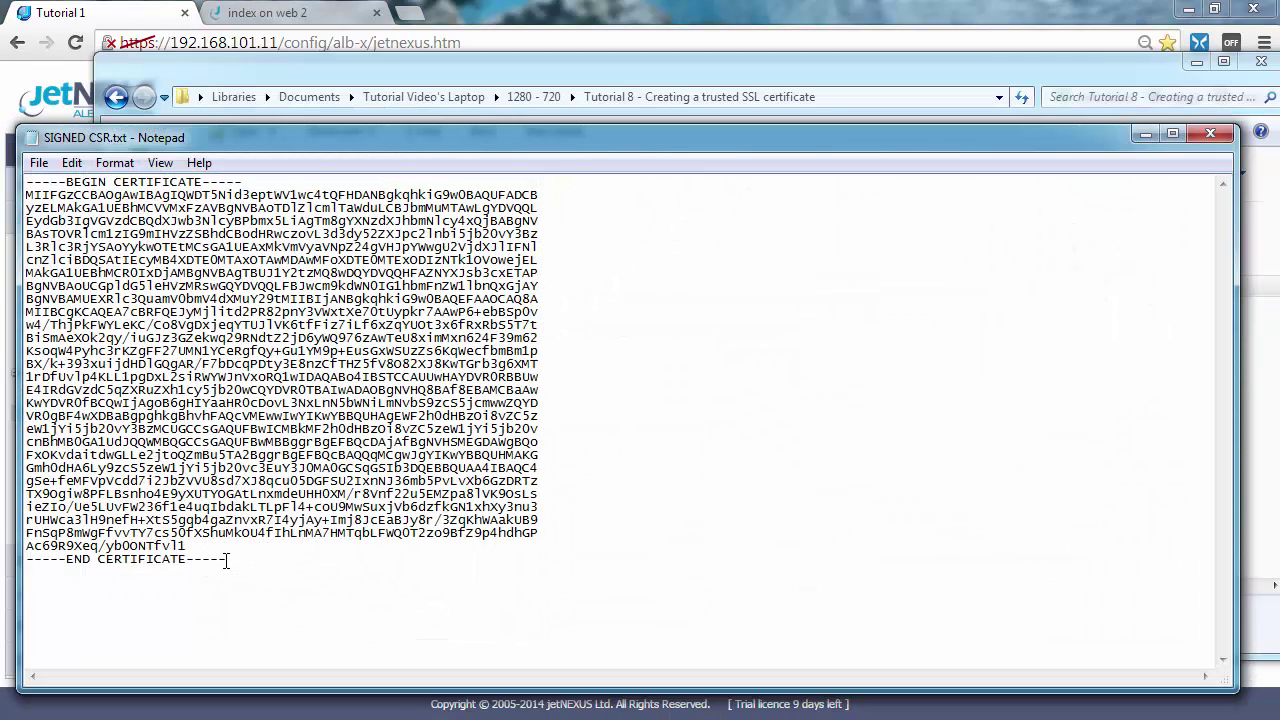
pyautogui.moveTo(227, 560); pyautogui.dragTo(20, 180)
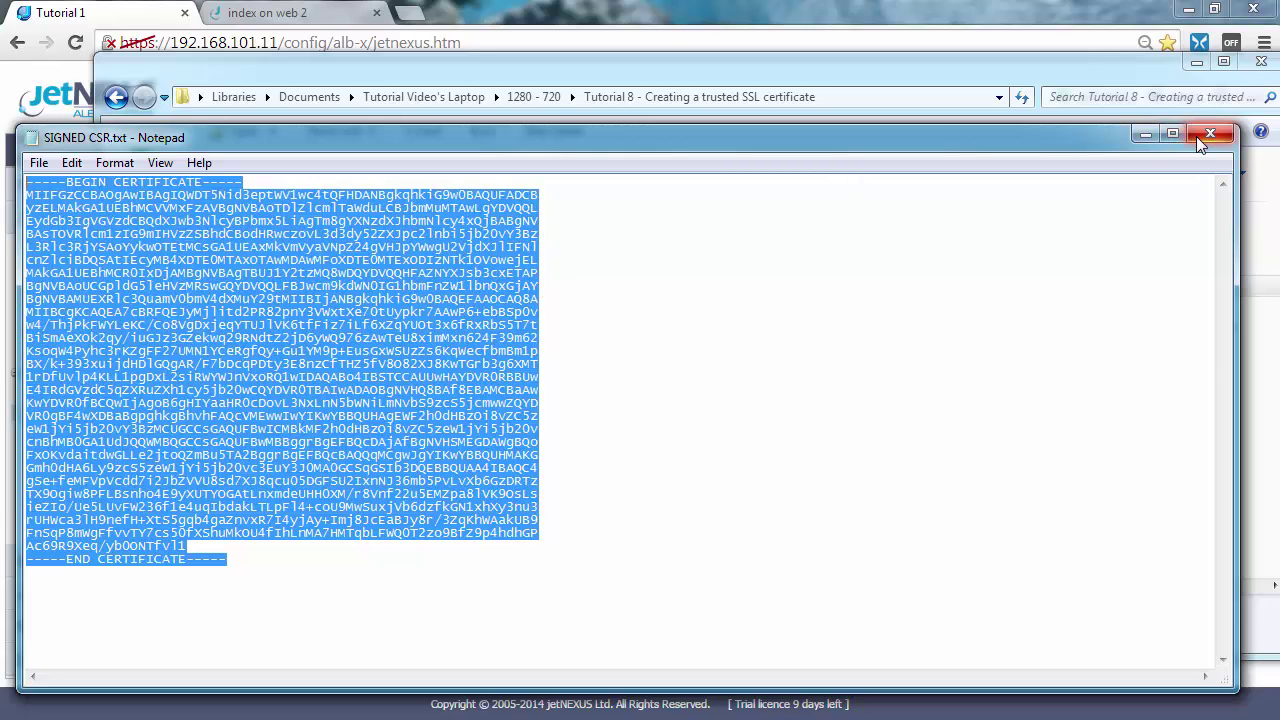
pyautogui.click(1146, 133)
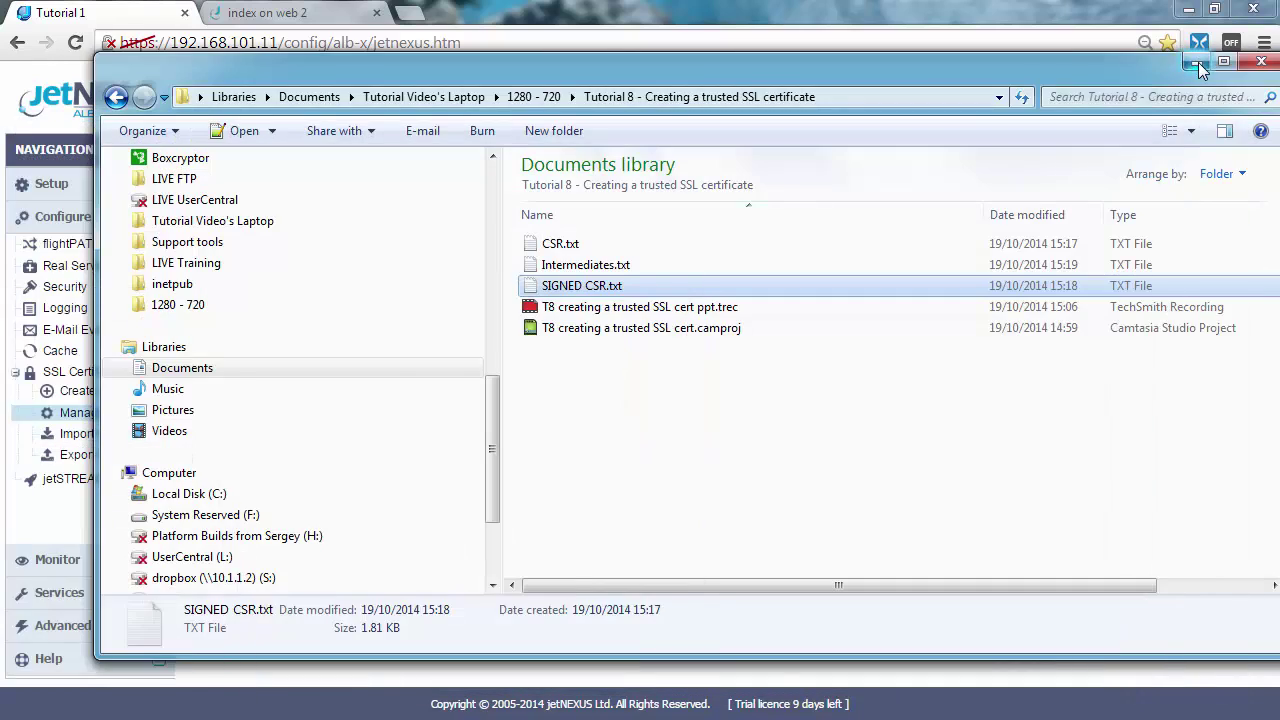
pyautogui.click(1196, 62)
# Step: Paste the signed certificate text for Tuorial8TestCSR and install it
pyautogui.click(460, 302)
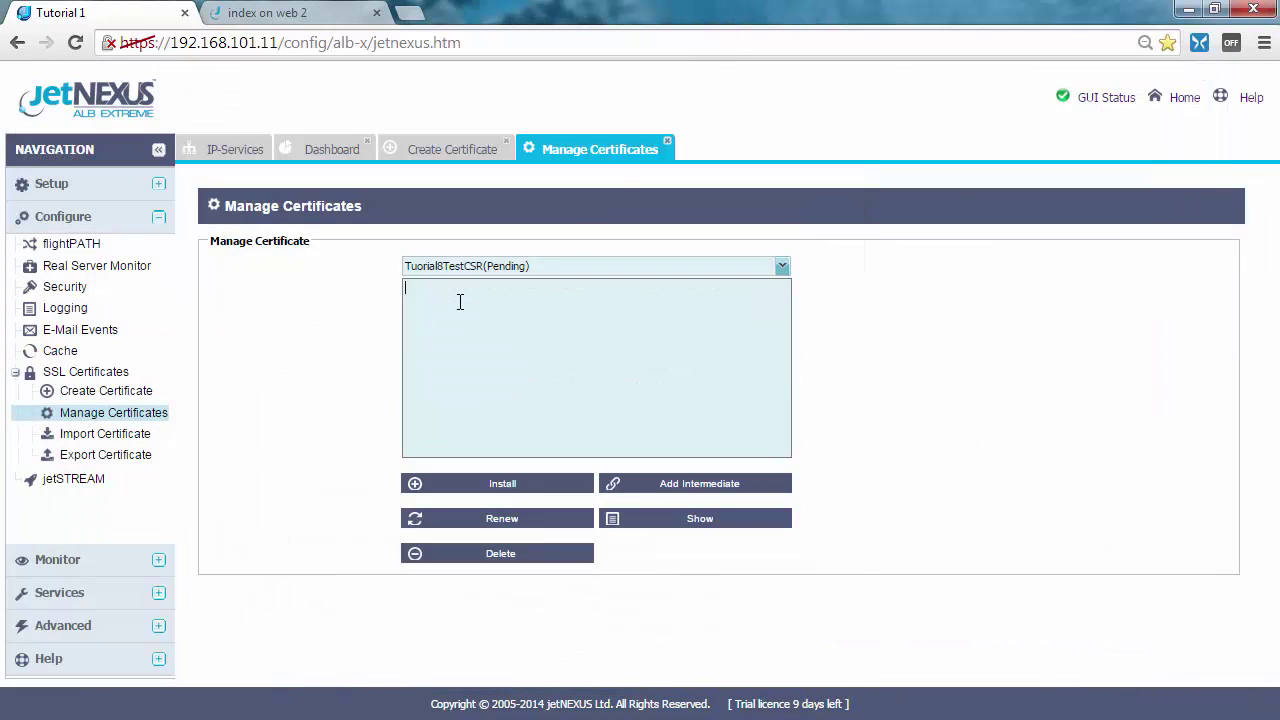
pyautogui.hotkey('ctrl', 'v')
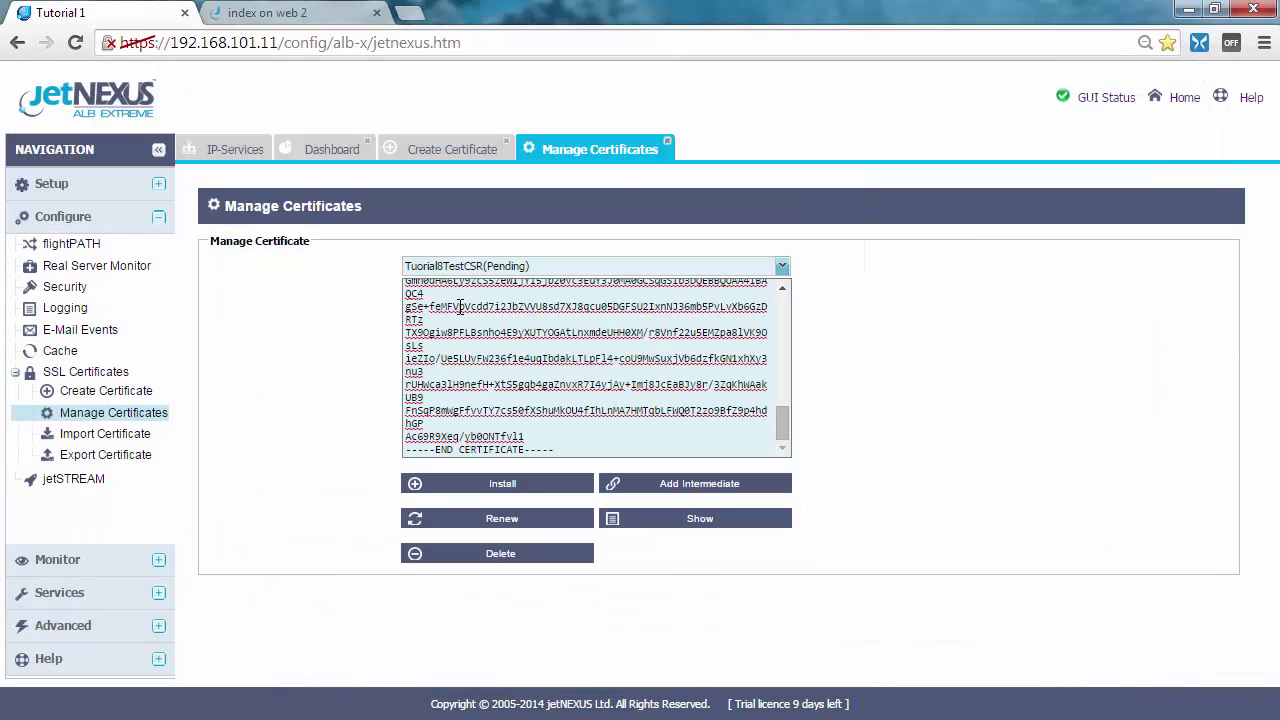
pyautogui.click(513, 488)
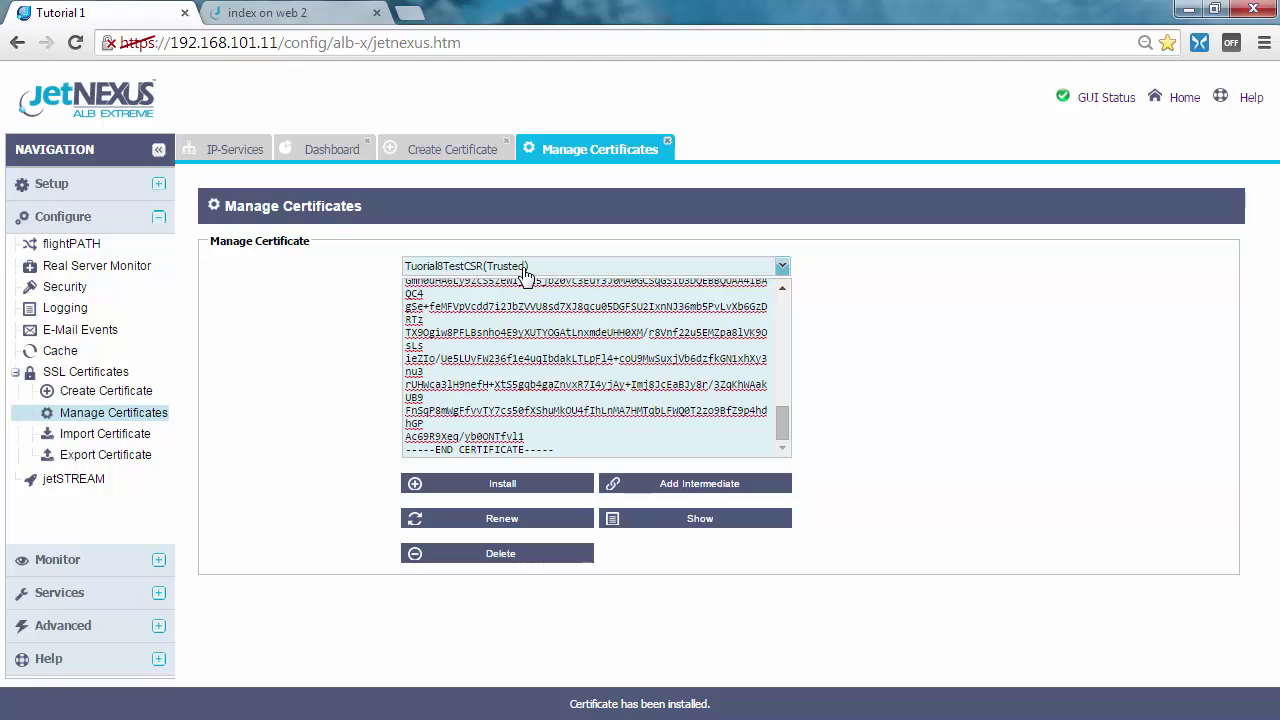
# Step: Clear all the pasted certificate text from the Manage Certificate text box
pyautogui.click(573, 445)
pyautogui.hotkey('ctrl', 'a')
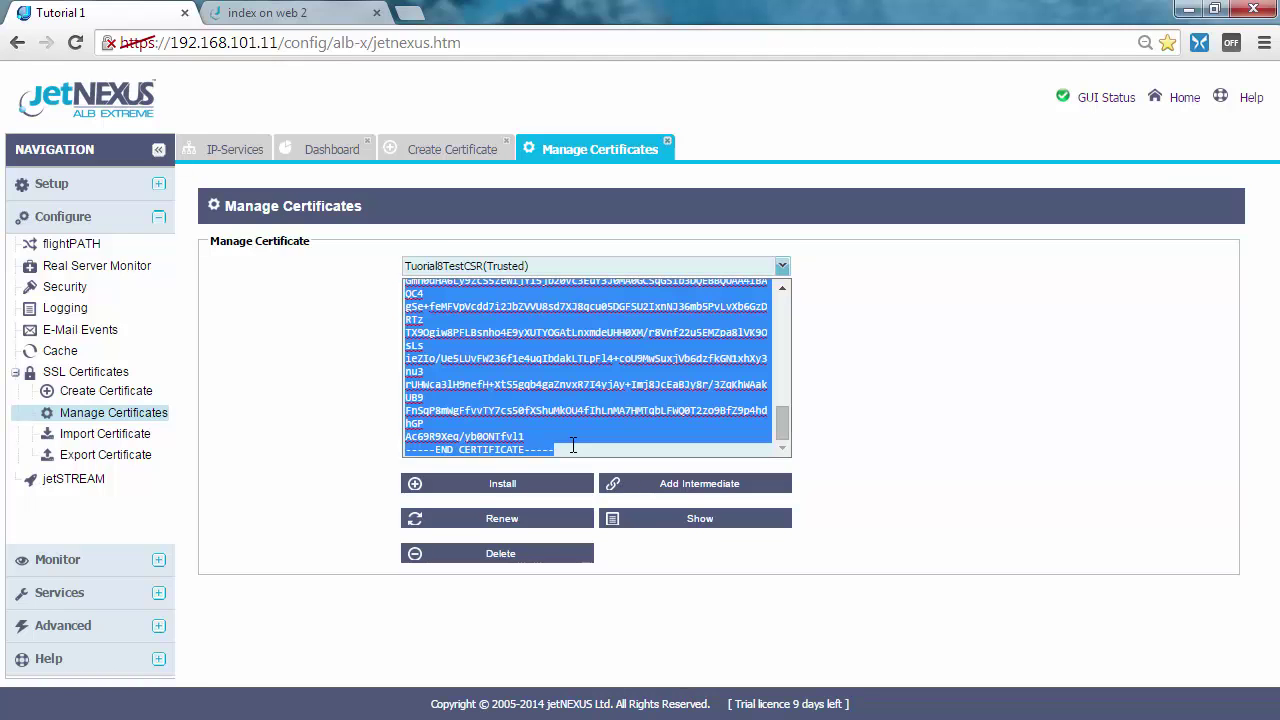
pyautogui.press('Delete')
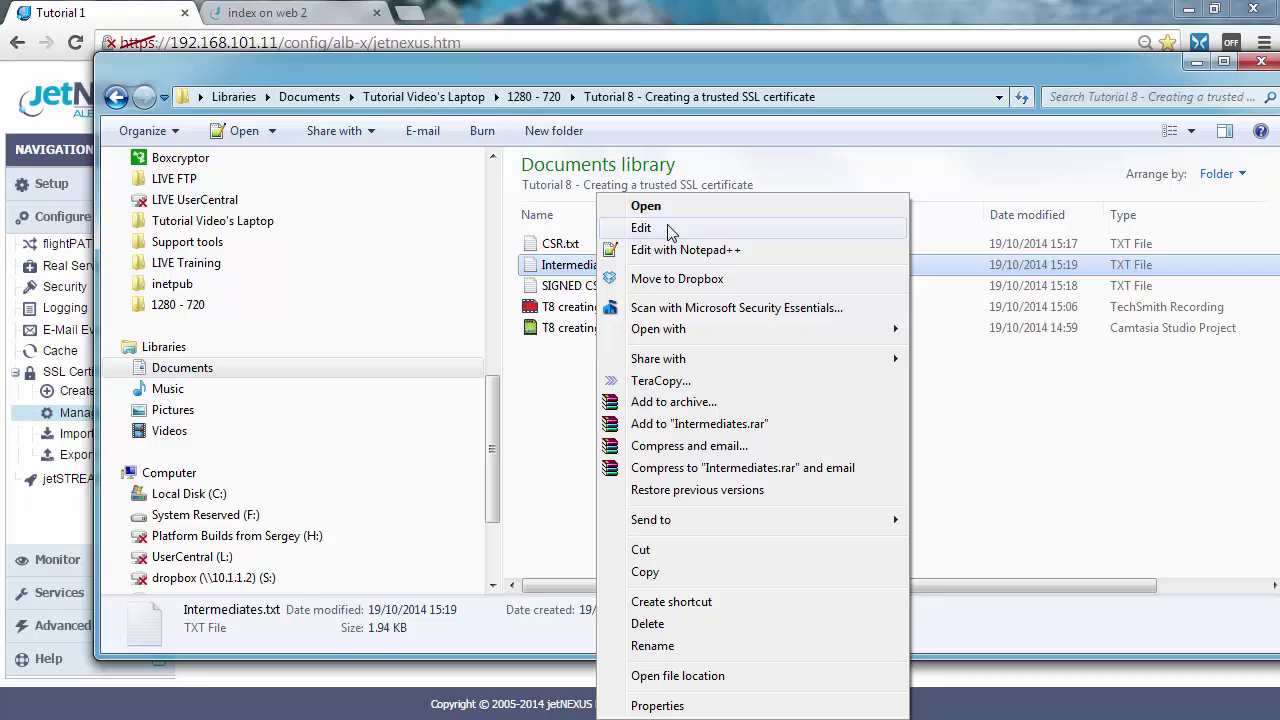
# Step: Open Intermediates.txt for editing, copy the entire intermediate certificate, then close the file and minimize the folder window
pyautogui.click(670, 230)
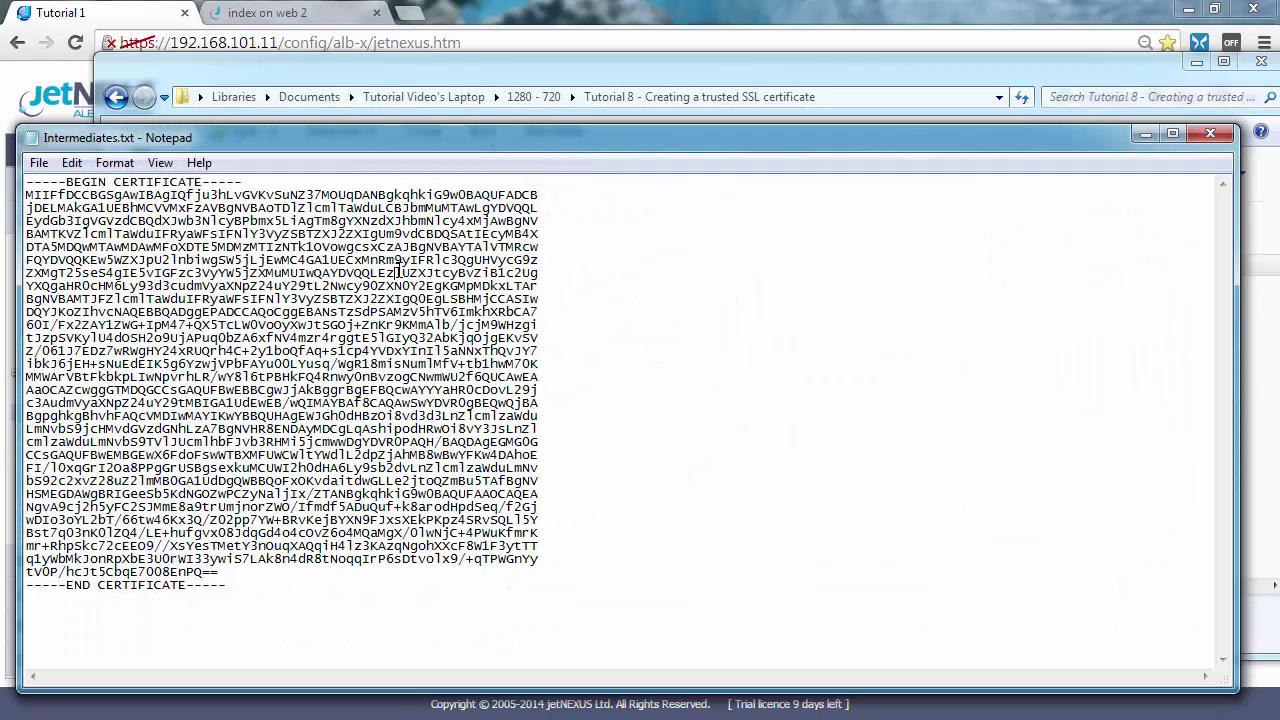
pyautogui.hotkey('ctrl', 'a')
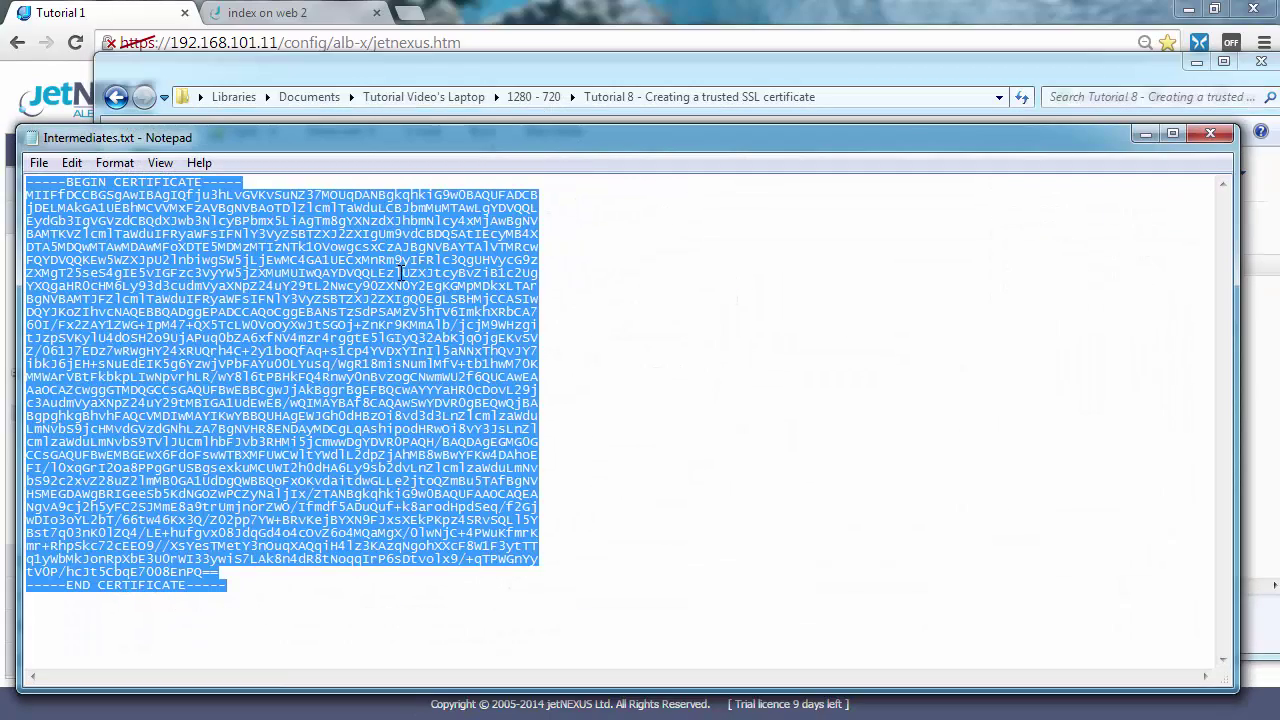
pyautogui.rightClick(400, 272)
pyautogui.click(442, 338)
pyautogui.click(1211, 134)
pyautogui.click(1196, 62)
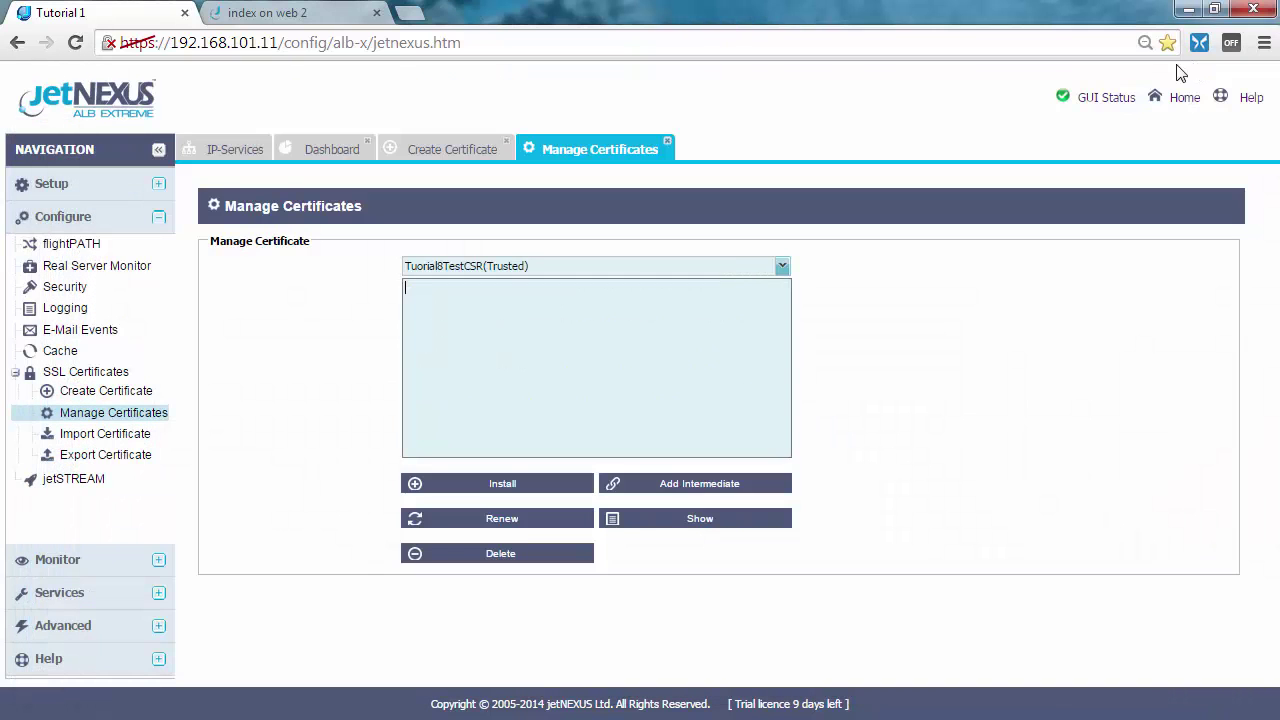
# Step: Paste the copied intermediate certificate text for Tuorial8TestCSR(Trusted) and add it as an intermediate
pyautogui.rightClick(592, 306)
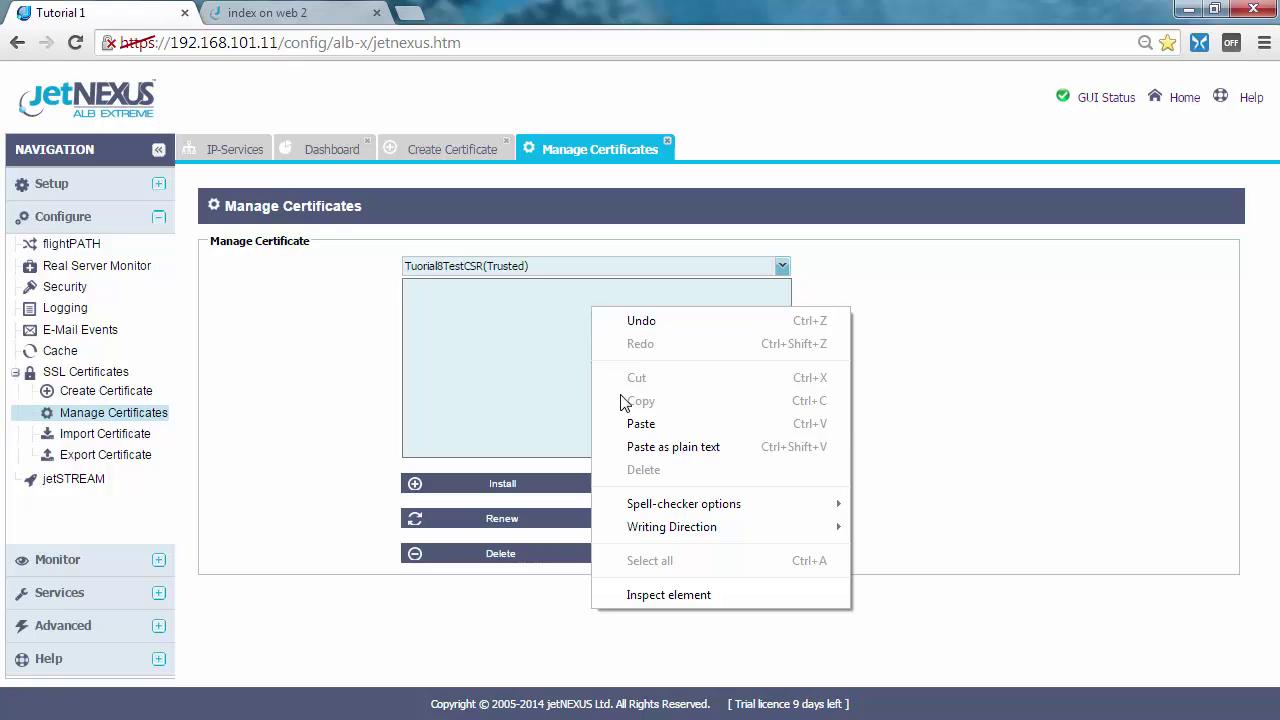
pyautogui.click(640, 423)
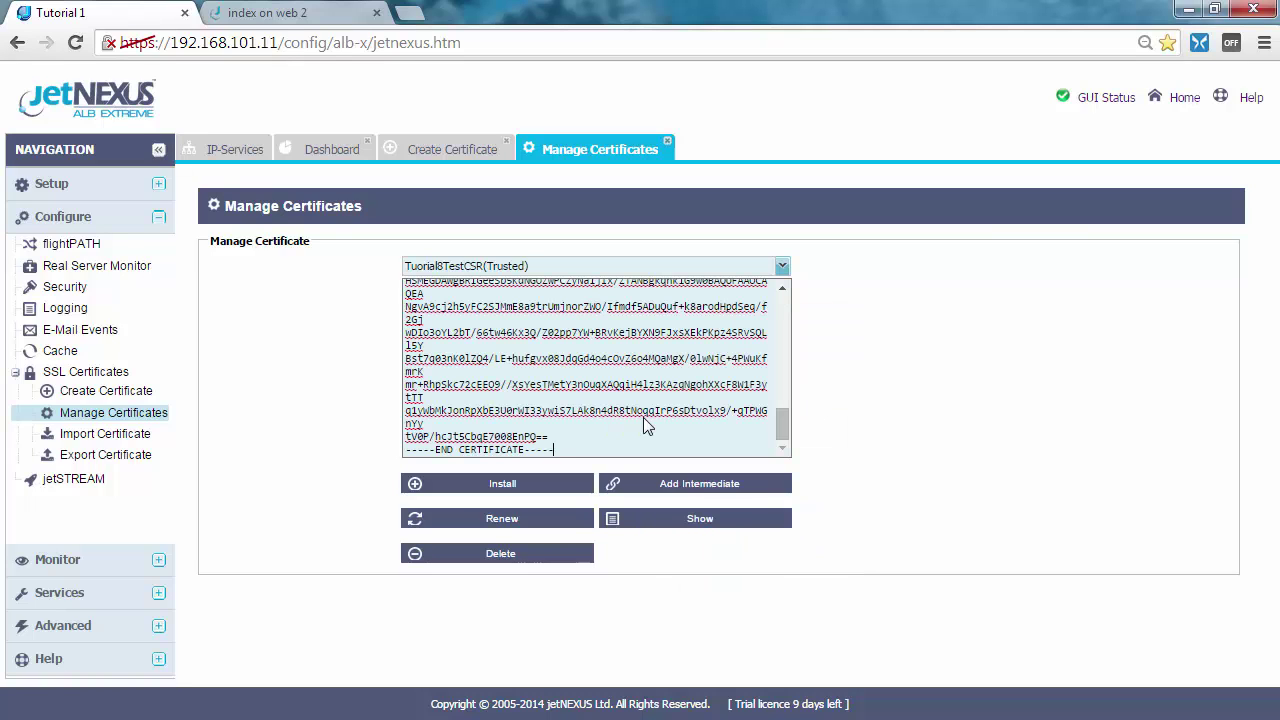
pyautogui.click(697, 485)
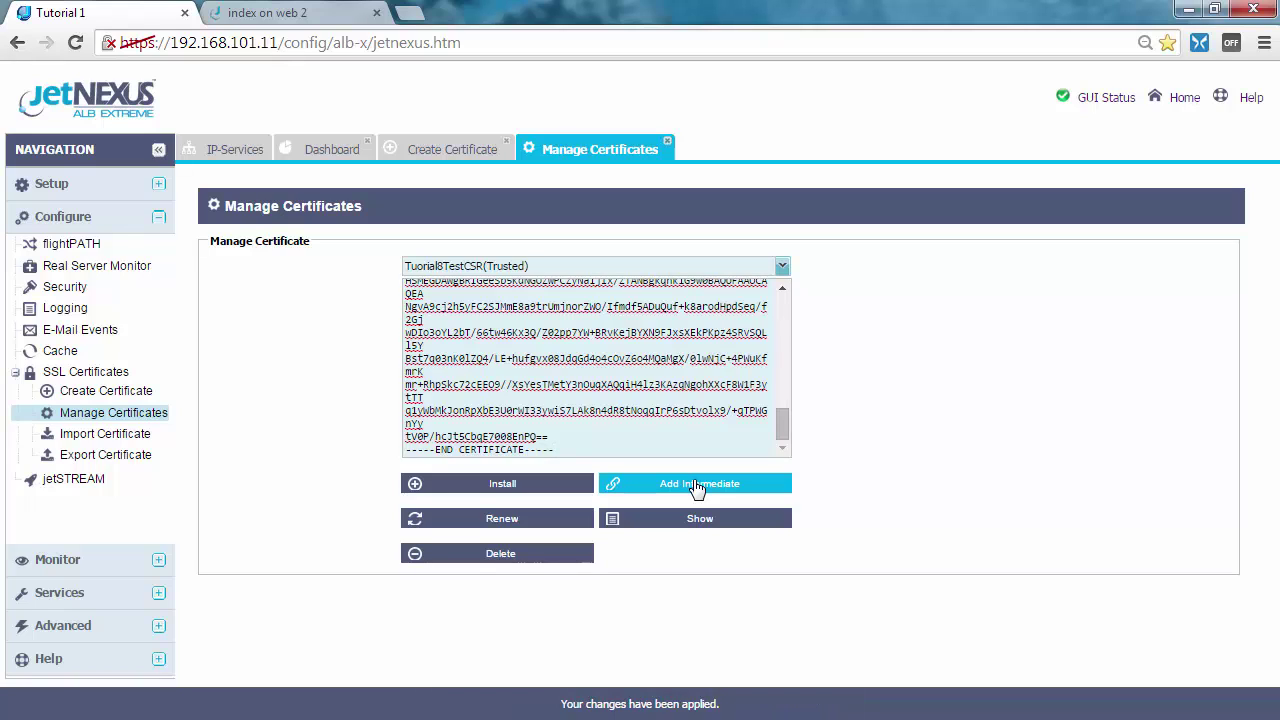
# Step: In the IP services, set the SSL offload service's Virtual Service SSL Certificate to Tuorial8TestCSR and apply the update
pyautogui.click(237, 152)
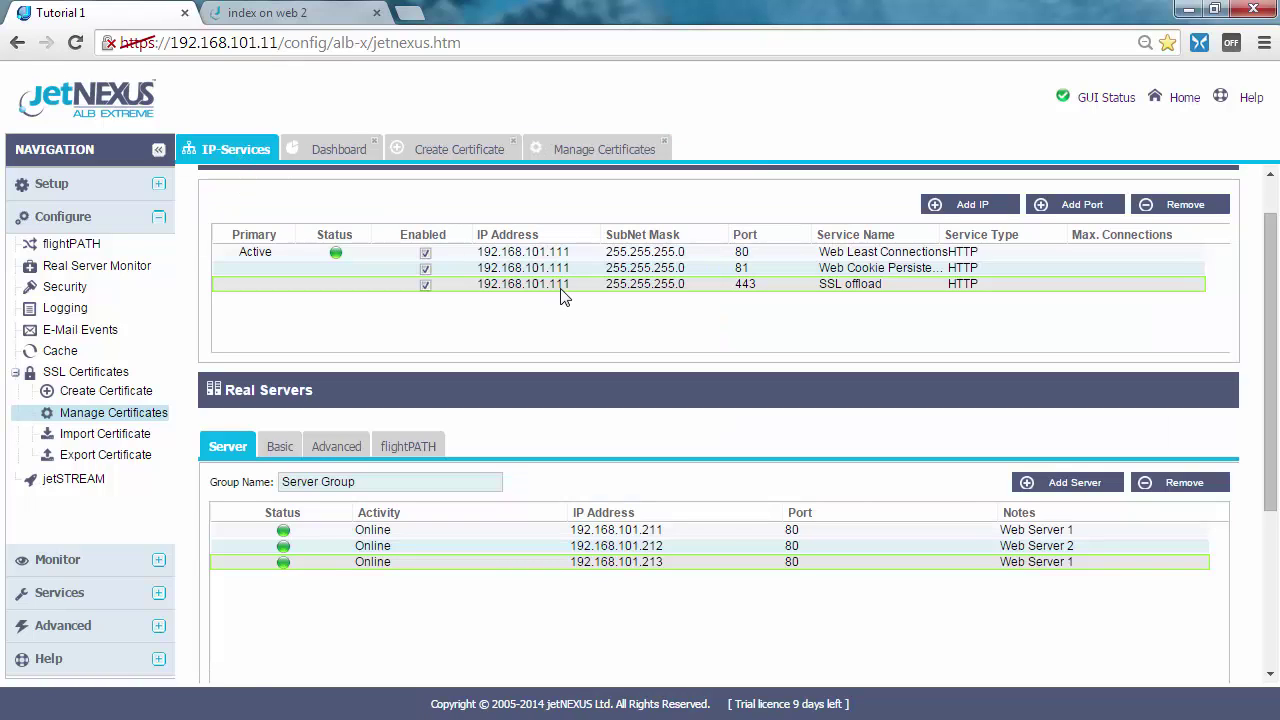
pyautogui.click(279, 447)
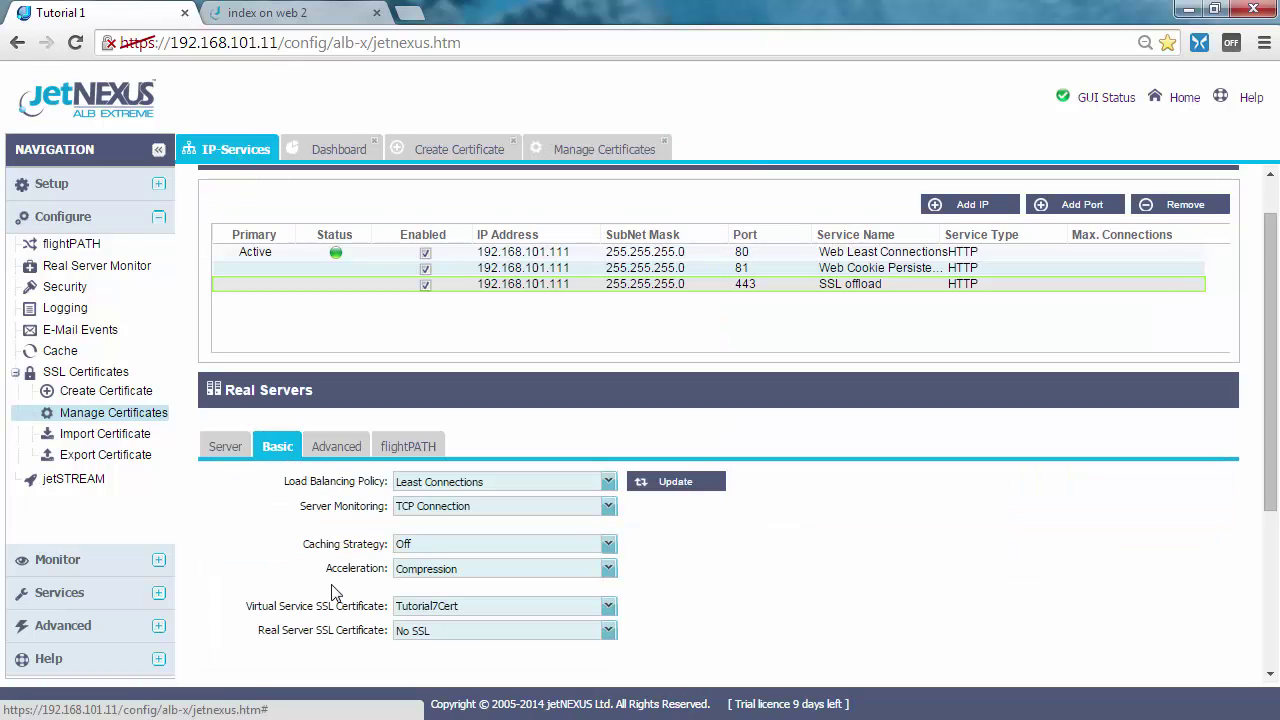
pyautogui.click(471, 610)
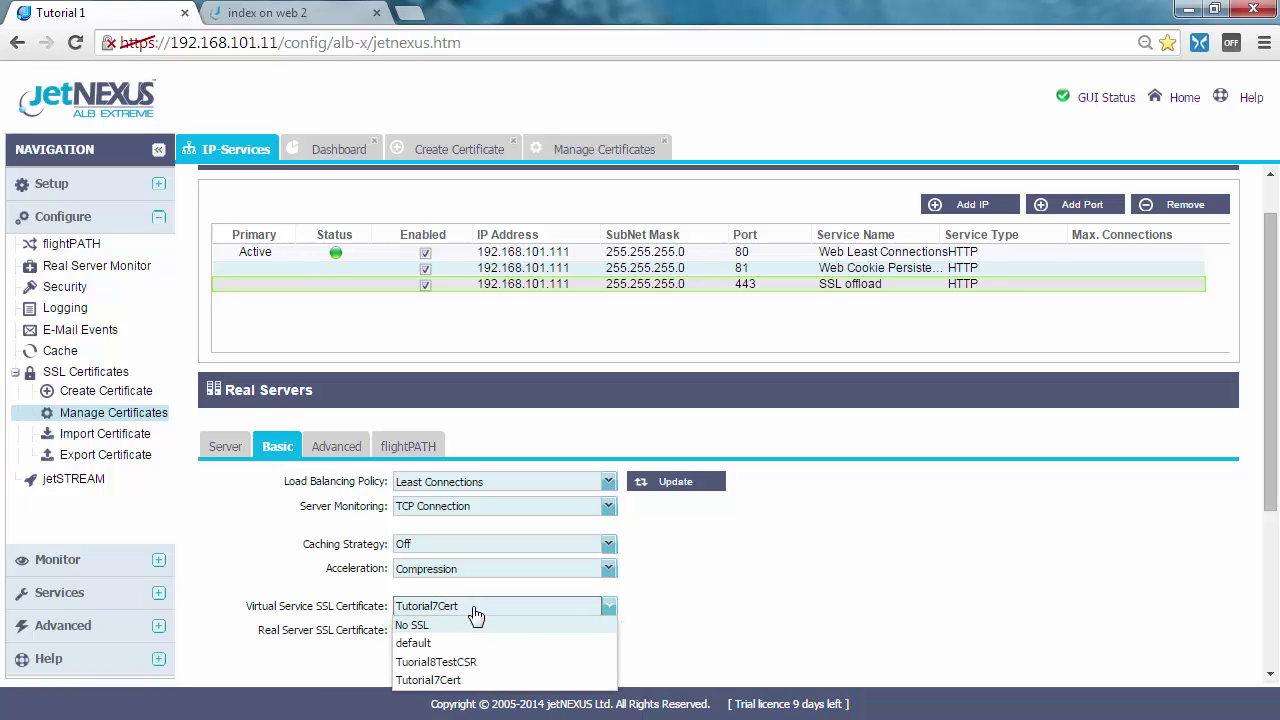
pyautogui.click(452, 663)
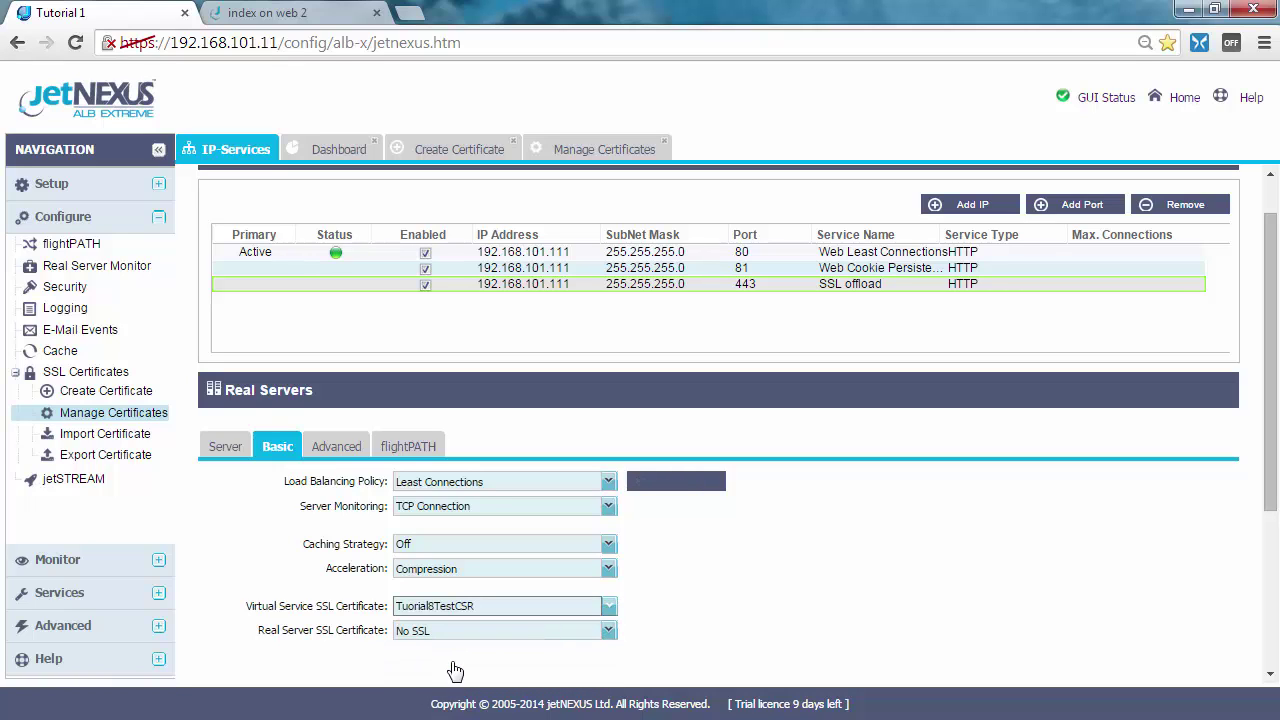
pyautogui.click(690, 484)
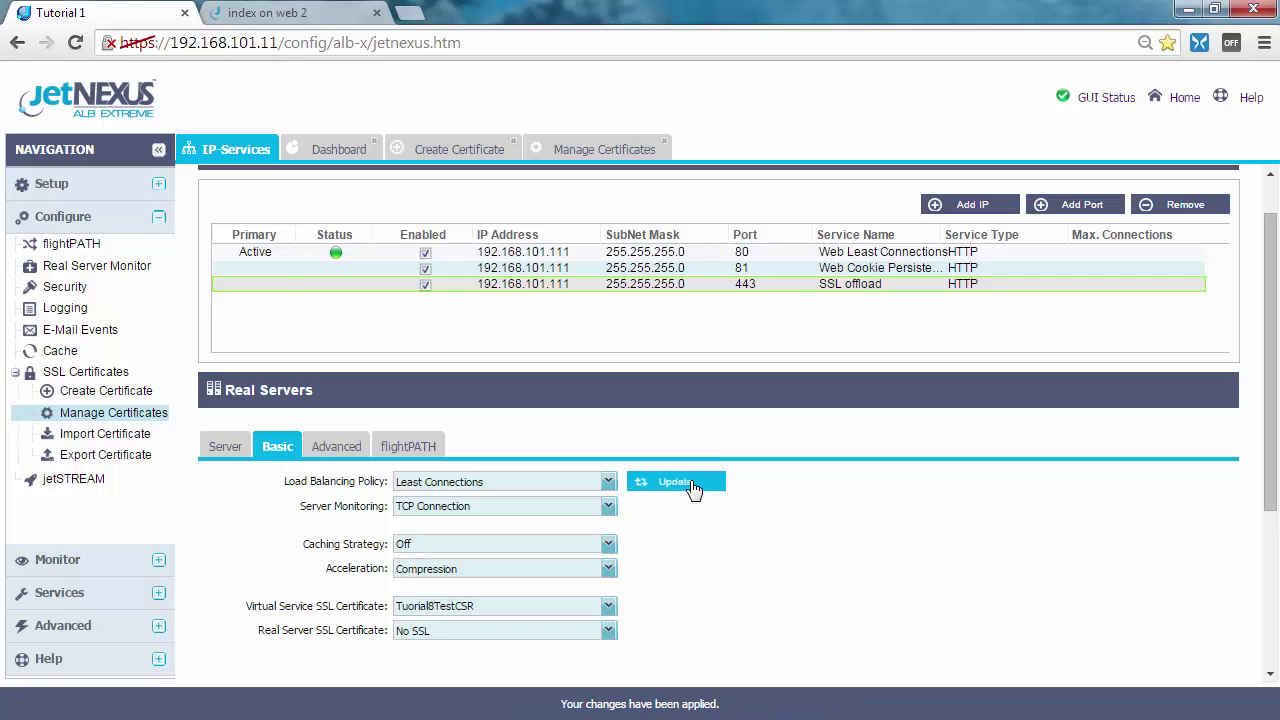
# Step: Reload the tutorial.jetnexus.com site and proceed to it past the browser's privacy warning
pyautogui.click(312, 16)
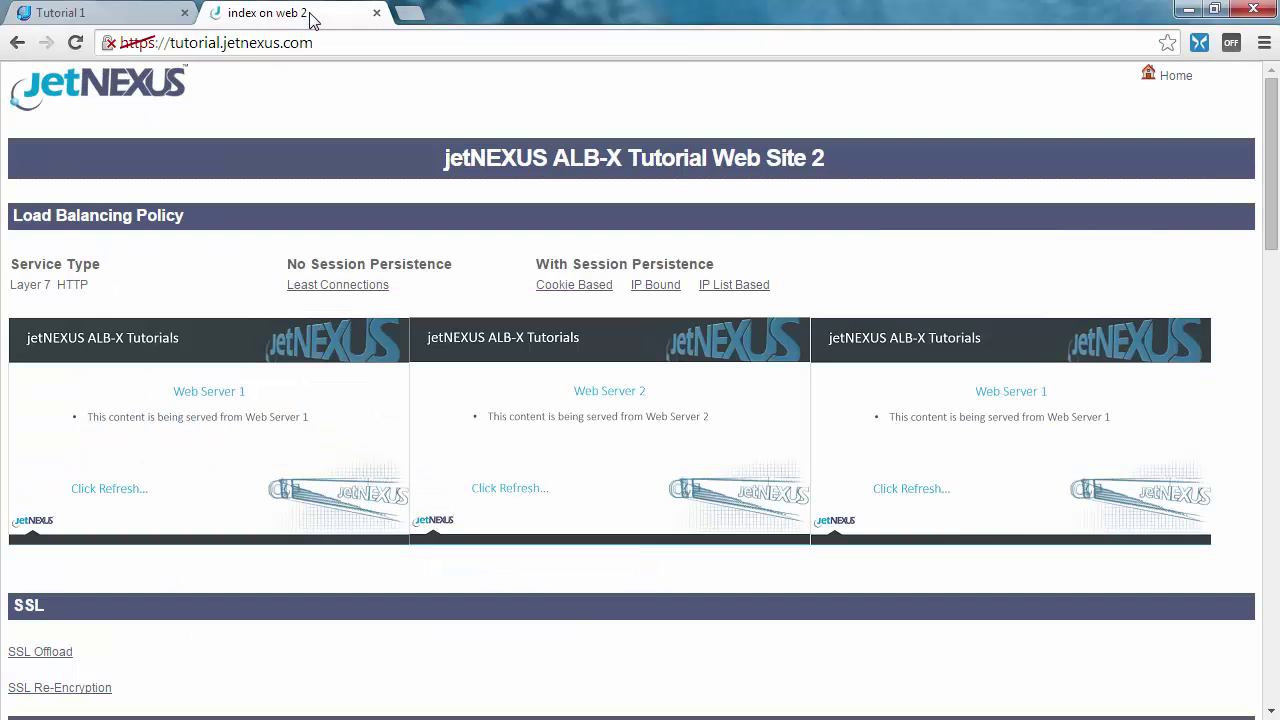
pyautogui.click(75, 42)
pyautogui.click(360, 438)
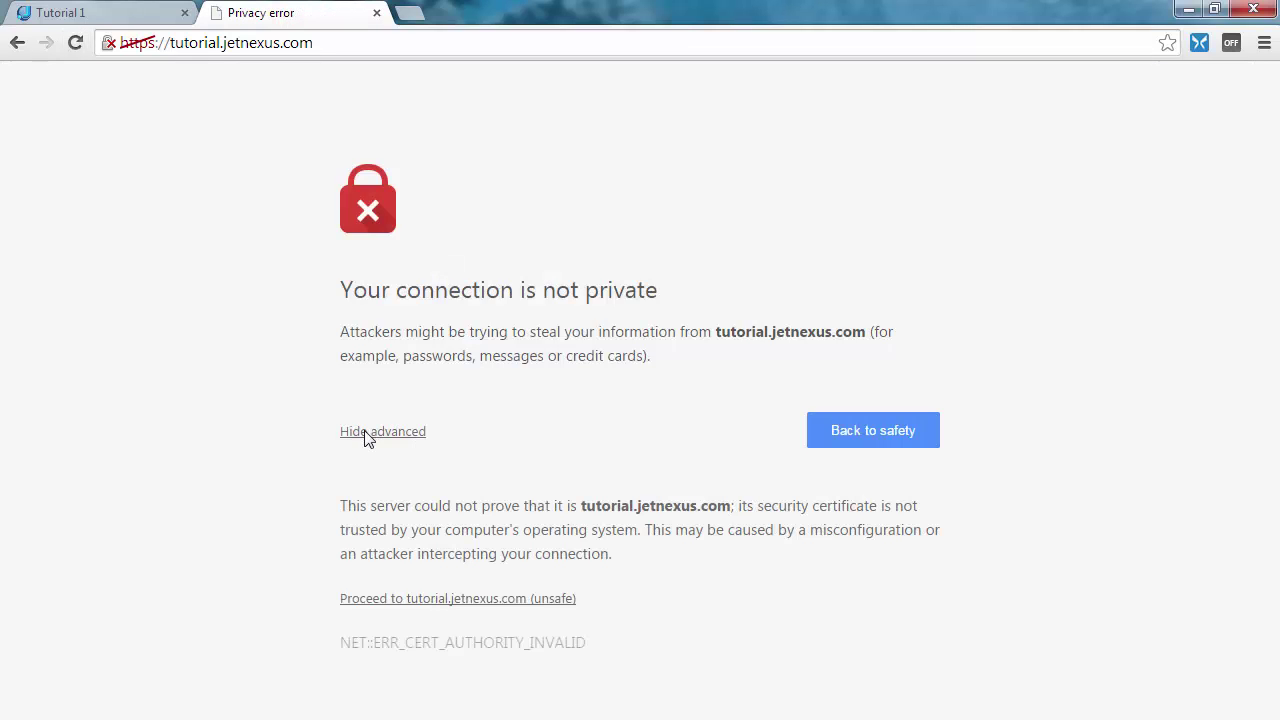
pyautogui.click(395, 599)
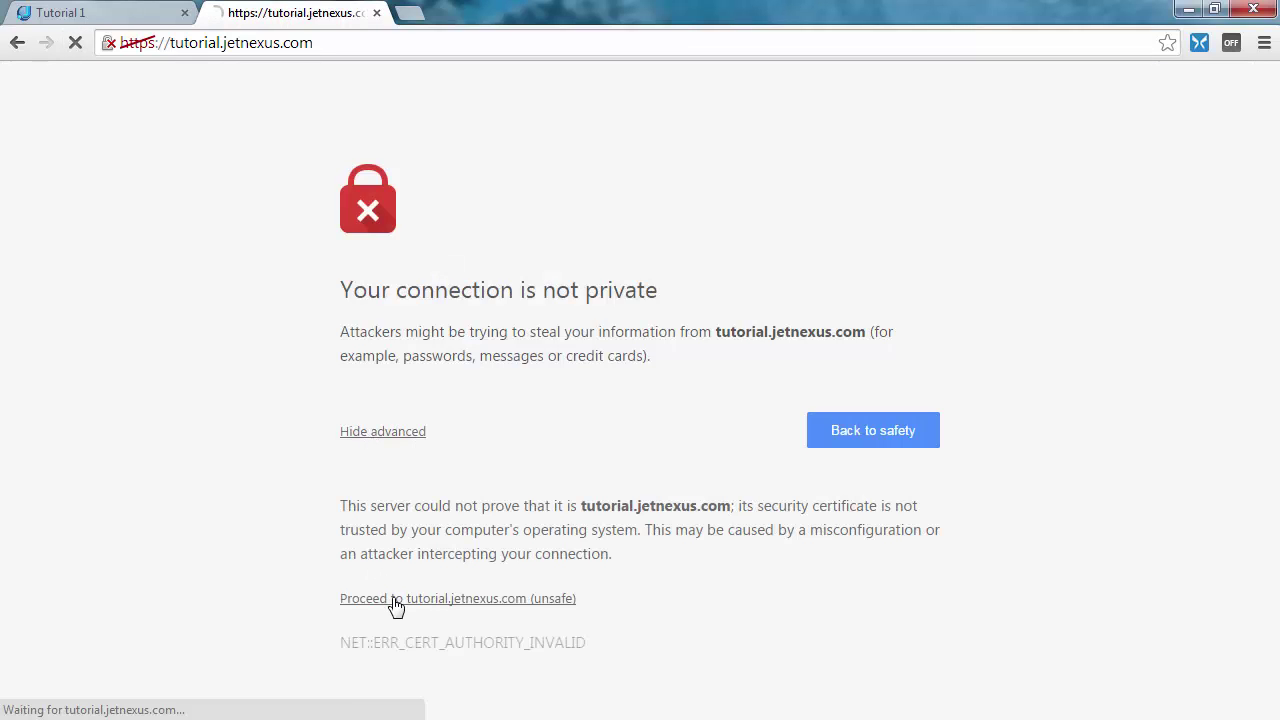
# Step: Open the tutorial site's certificate information and examine its general information, details and certification path
pyautogui.click(106, 44)
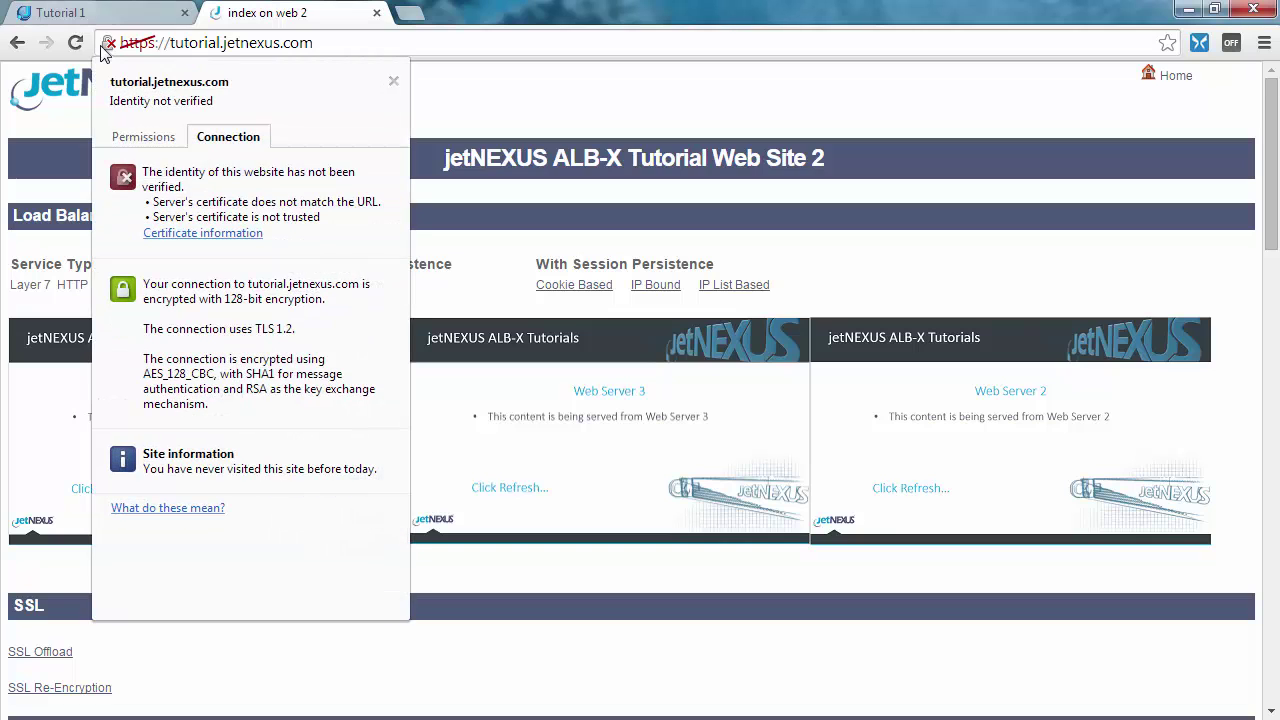
pyautogui.click(158, 234)
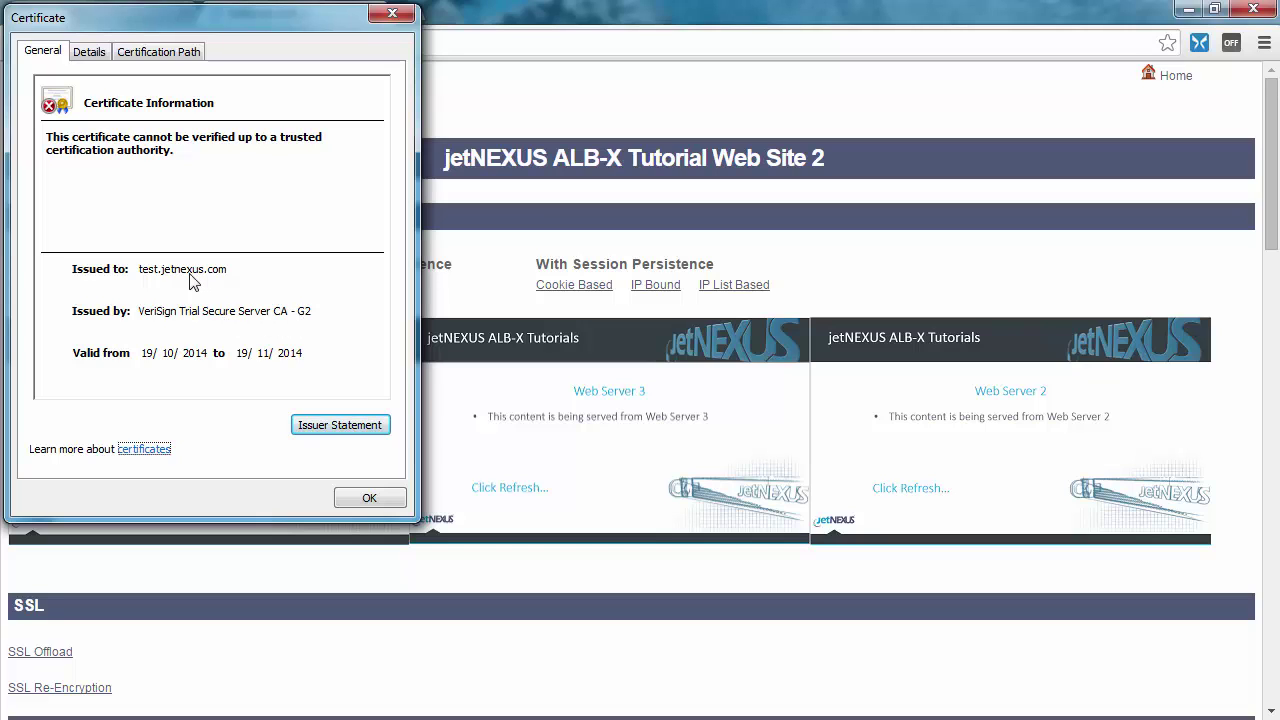
pyautogui.click(87, 55)
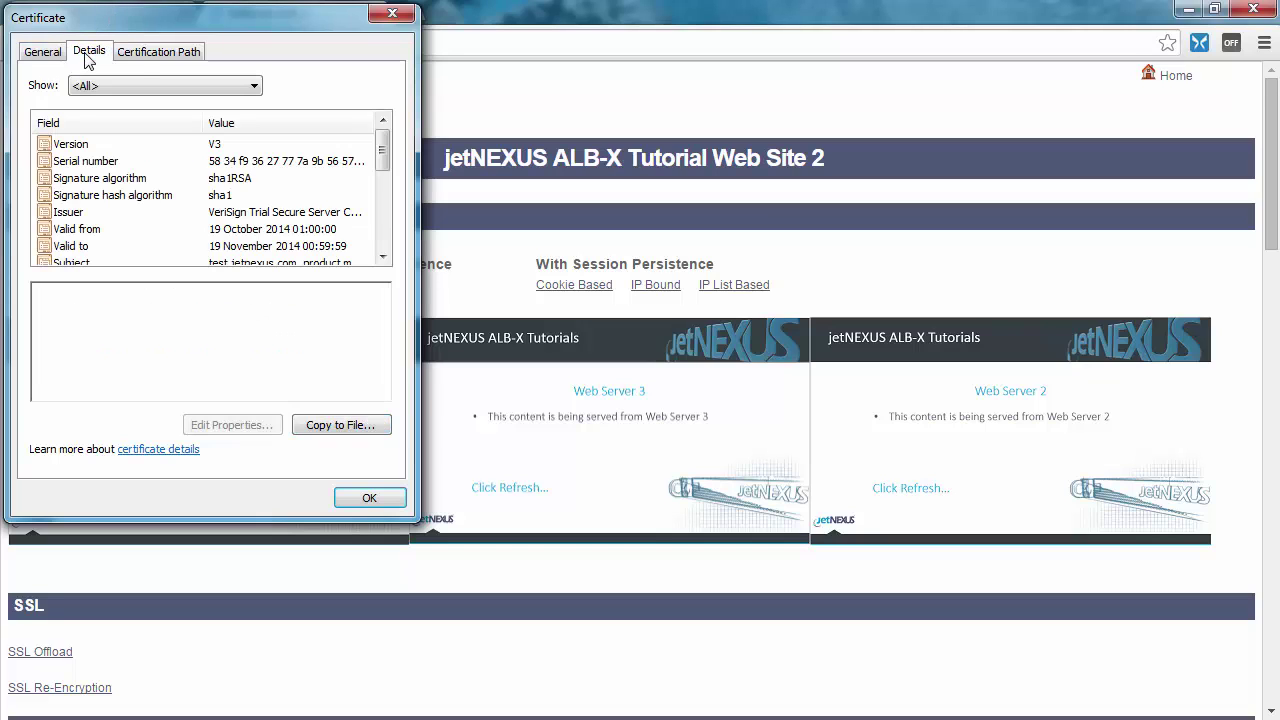
pyautogui.click(136, 52)
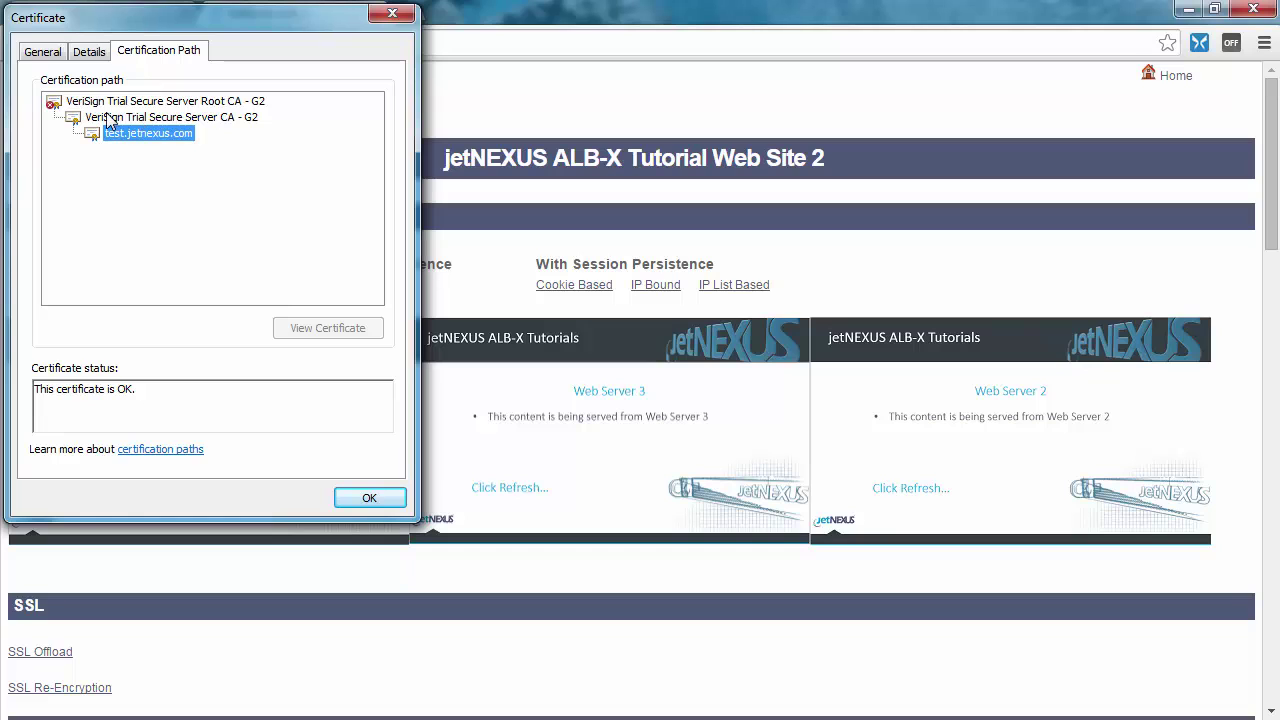